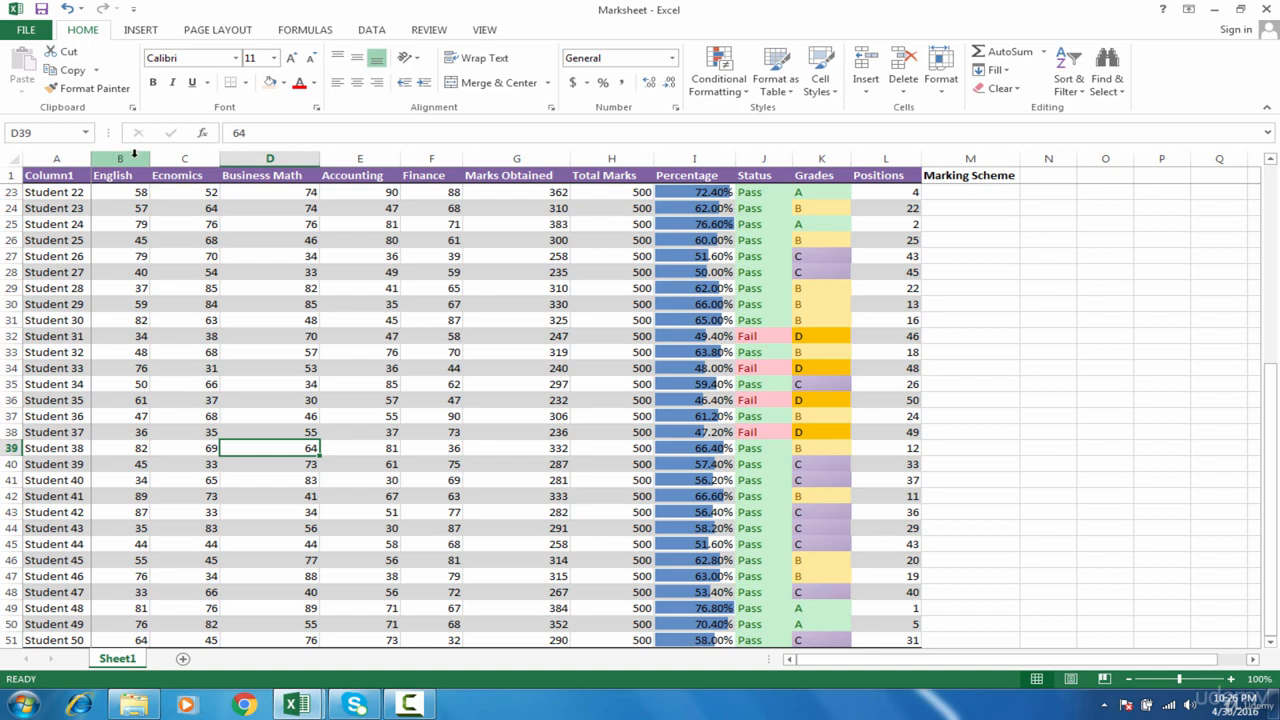
Step: Insert a new column before English and title its header Batch
click(134, 152)
right_click(137, 158)
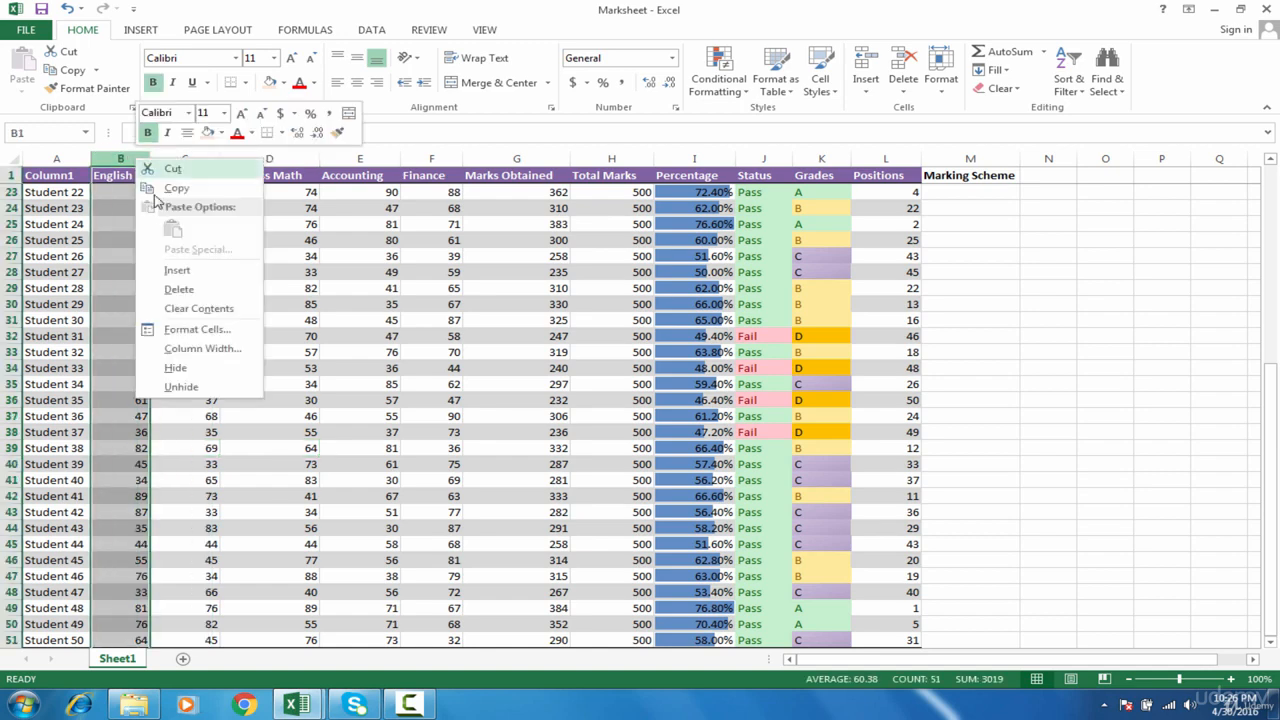
click(177, 270)
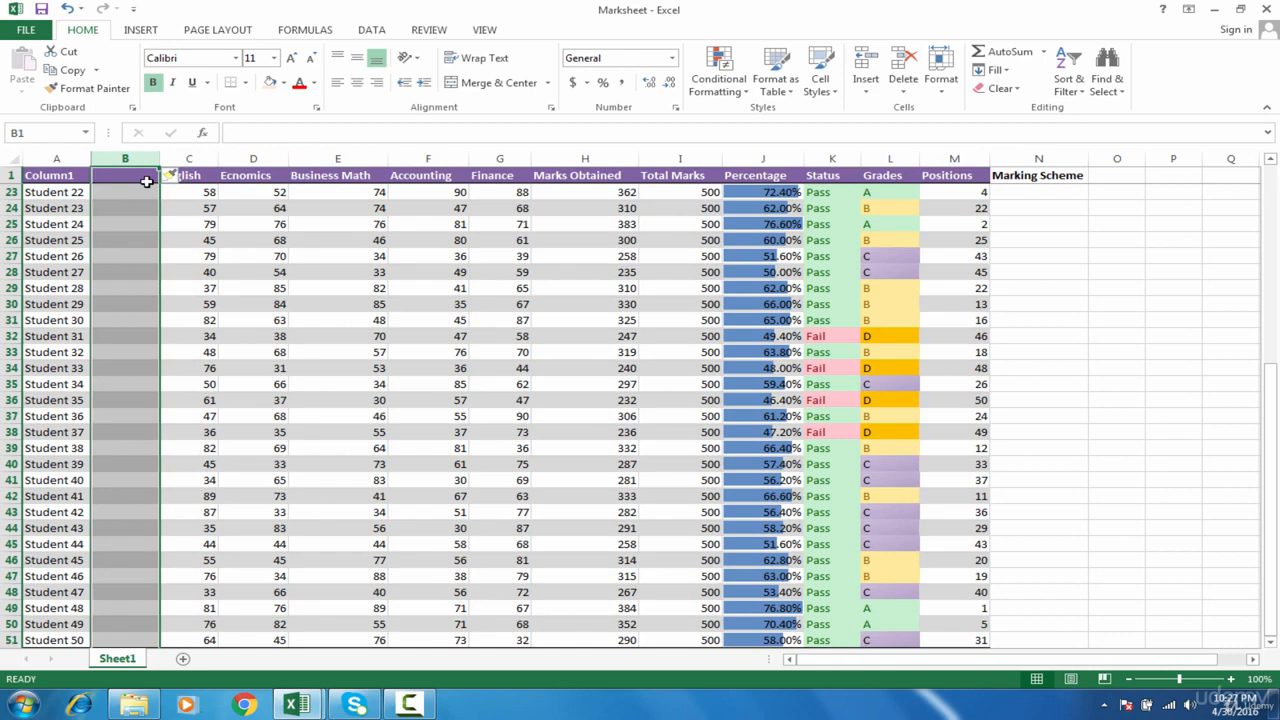
click(146, 181)
text(B)
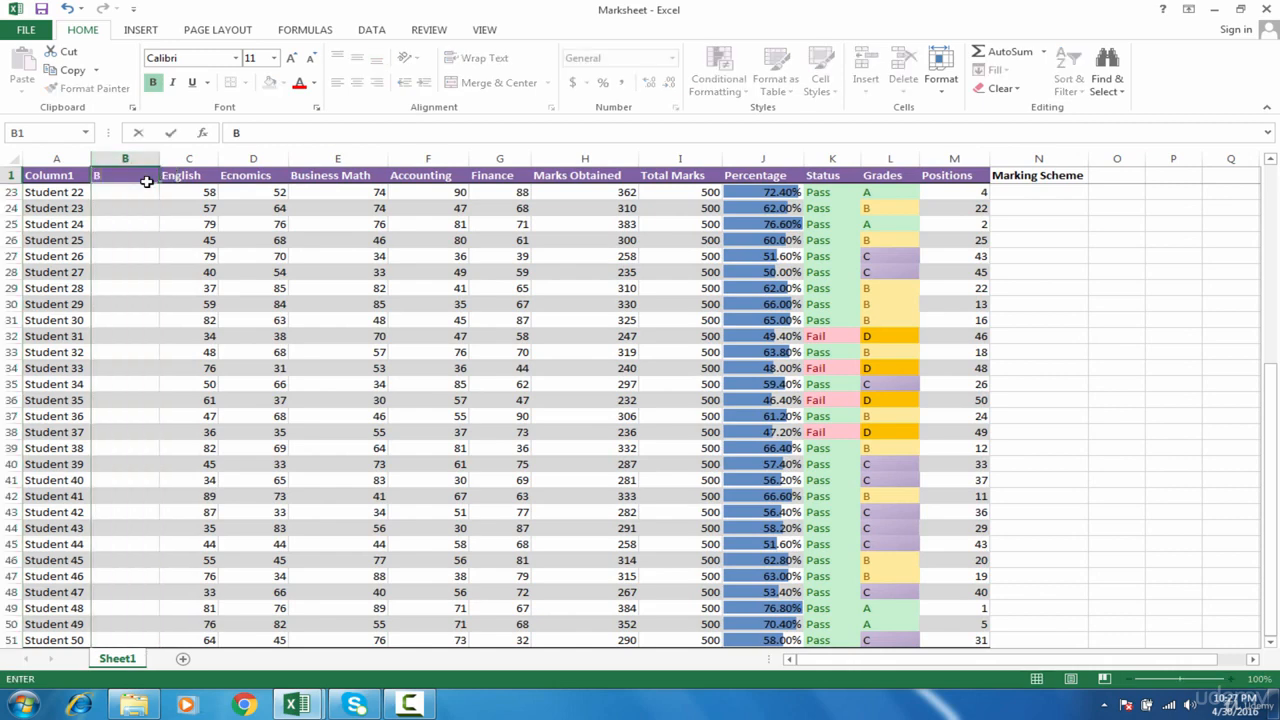
text(atch)
key(Return)
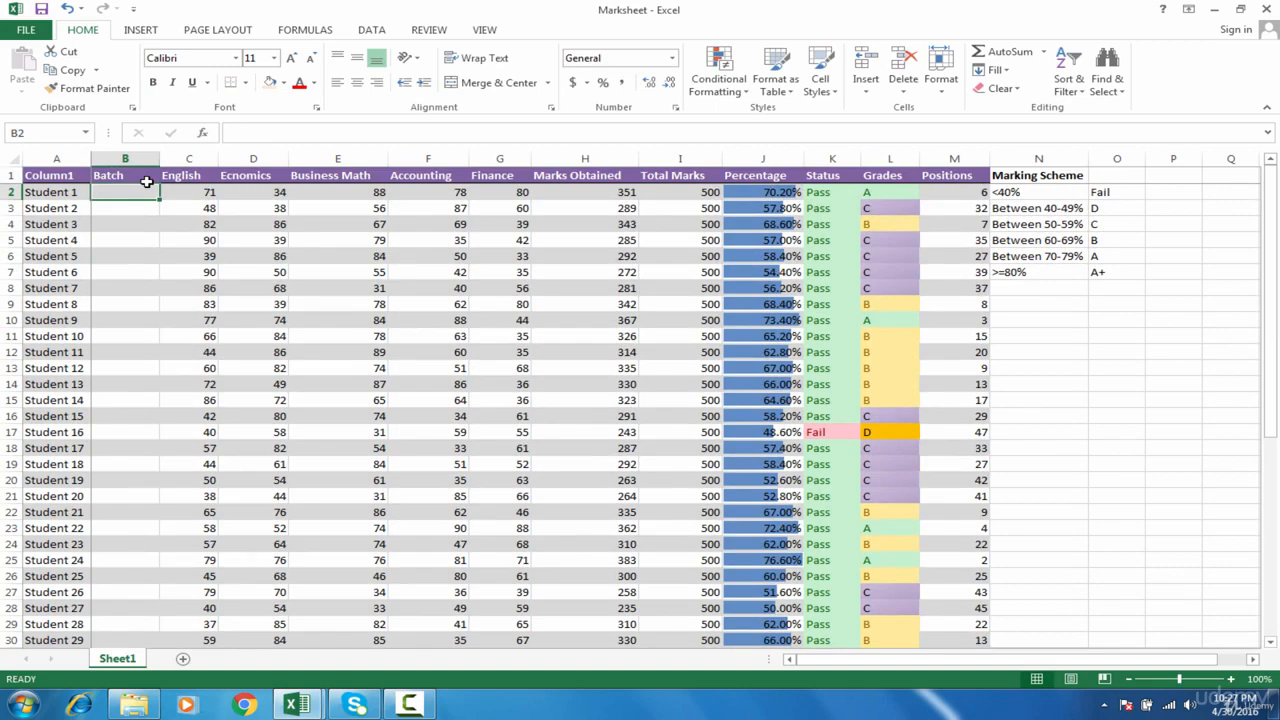
Step: Enter Morning, Afternoon and Evening as the batches for Students 1 to 3
text(Morning)
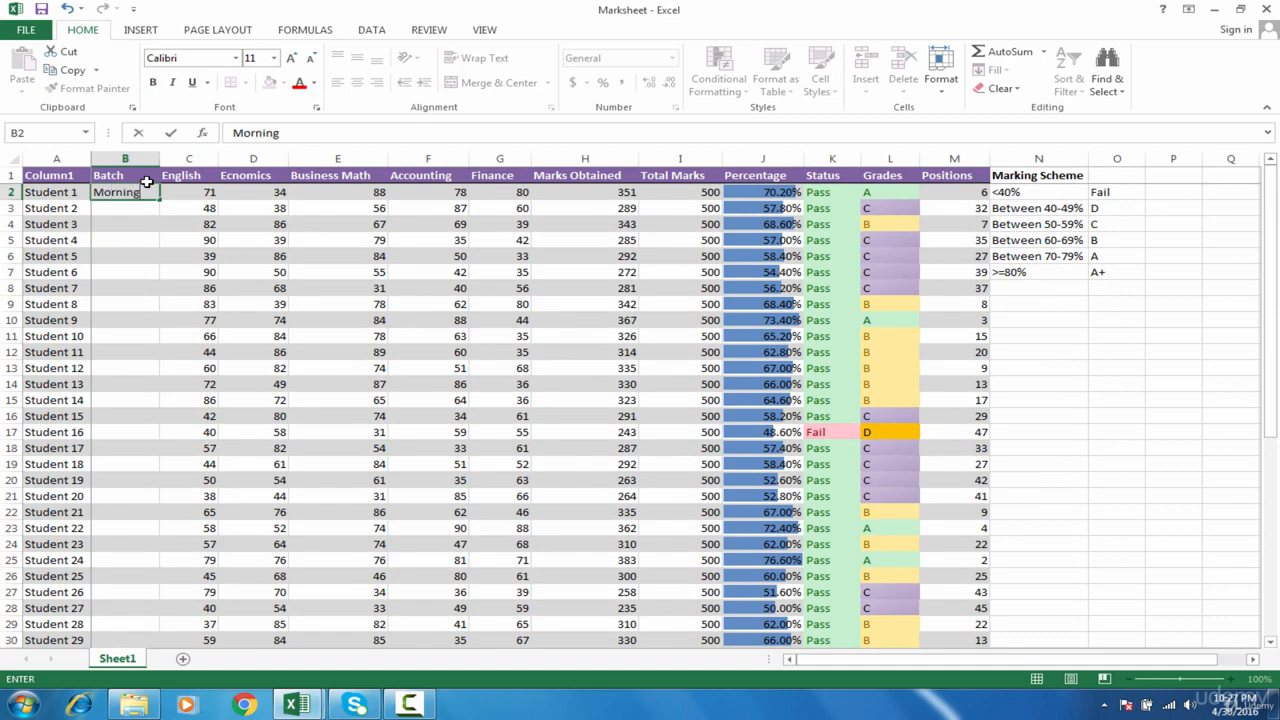
key(Return)
text(A)
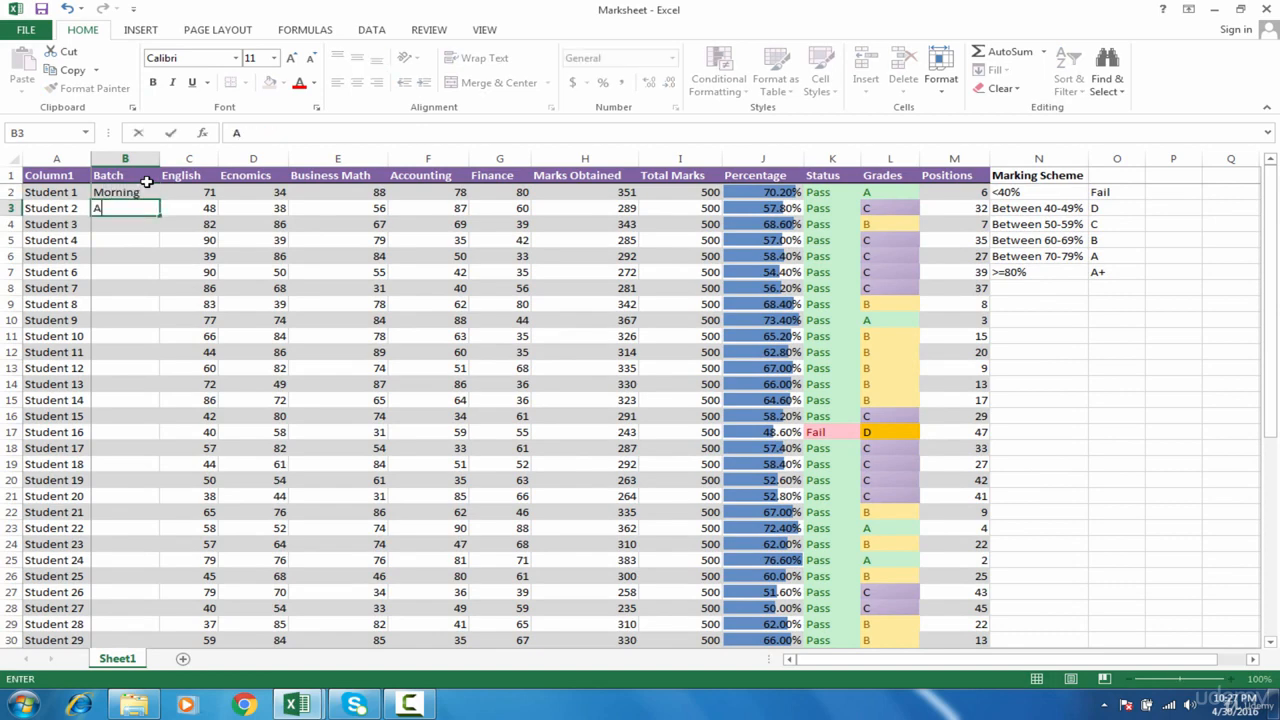
text(fternoon)
key(Return)
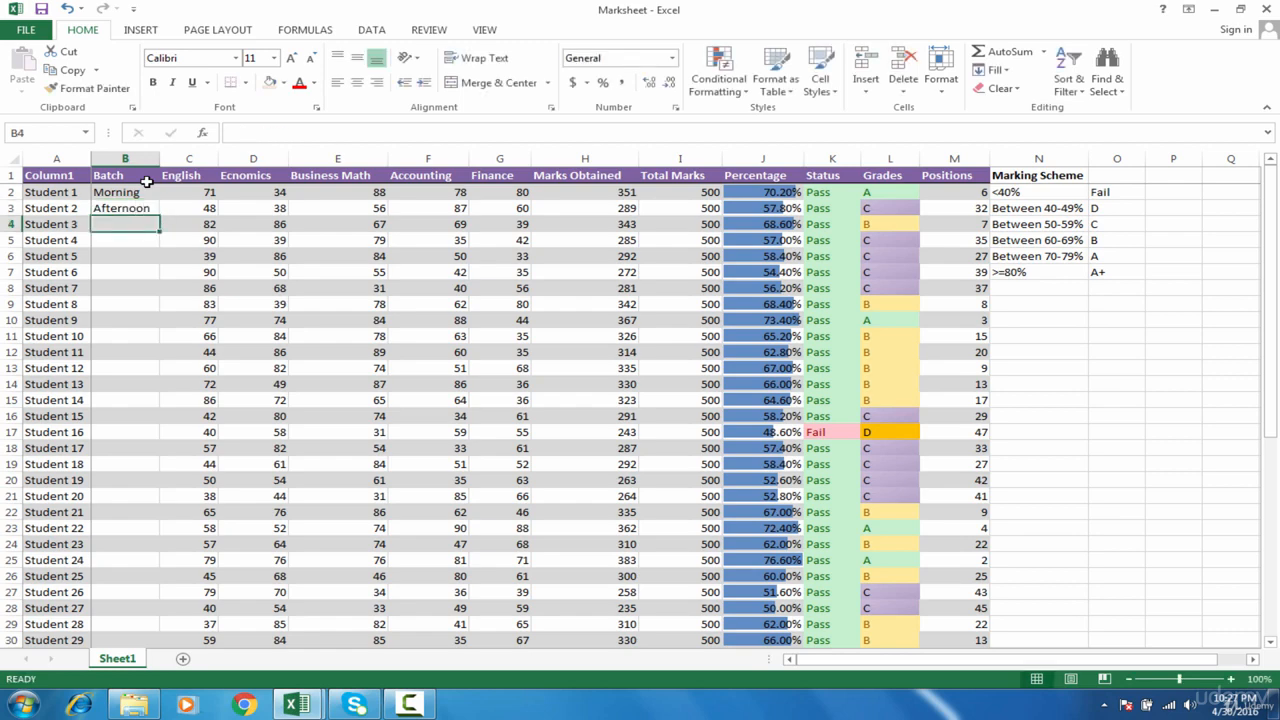
text(Evening)
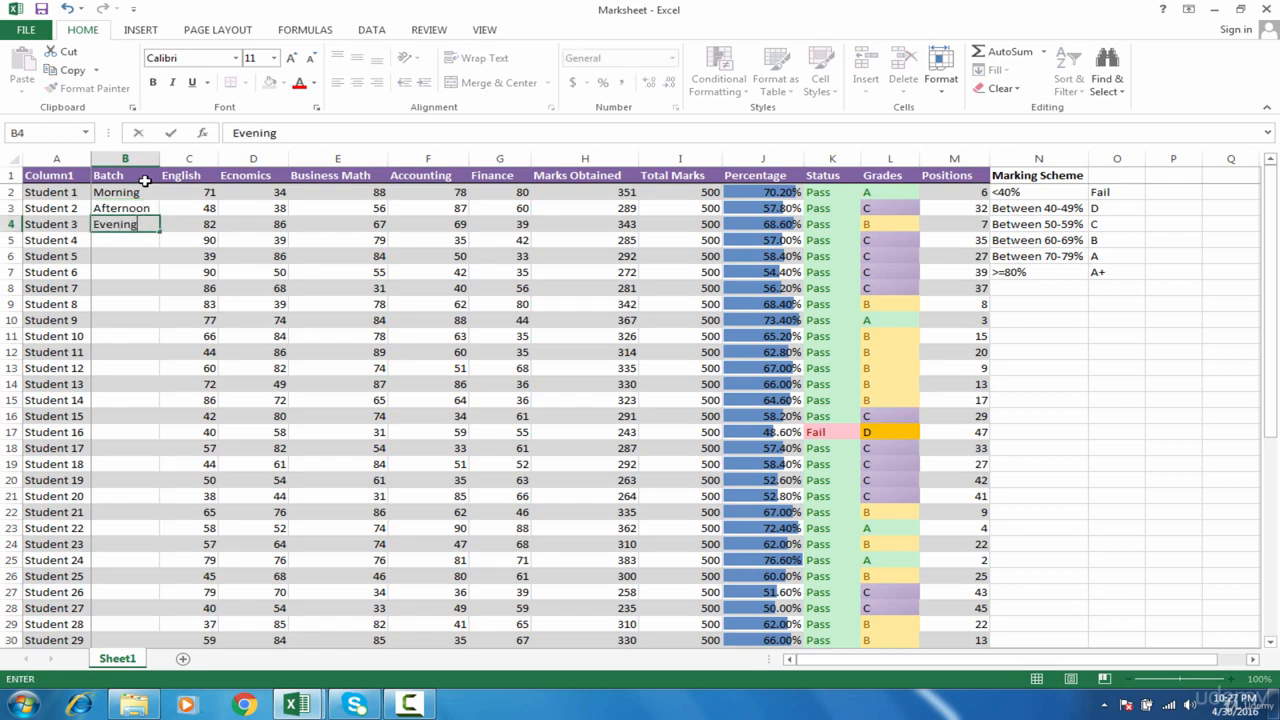
key(Return)
Step: Enter Morning, Evening and Afternoon as the batches for Students 4 to 6
text(Morning)
key(ctrl+Return)
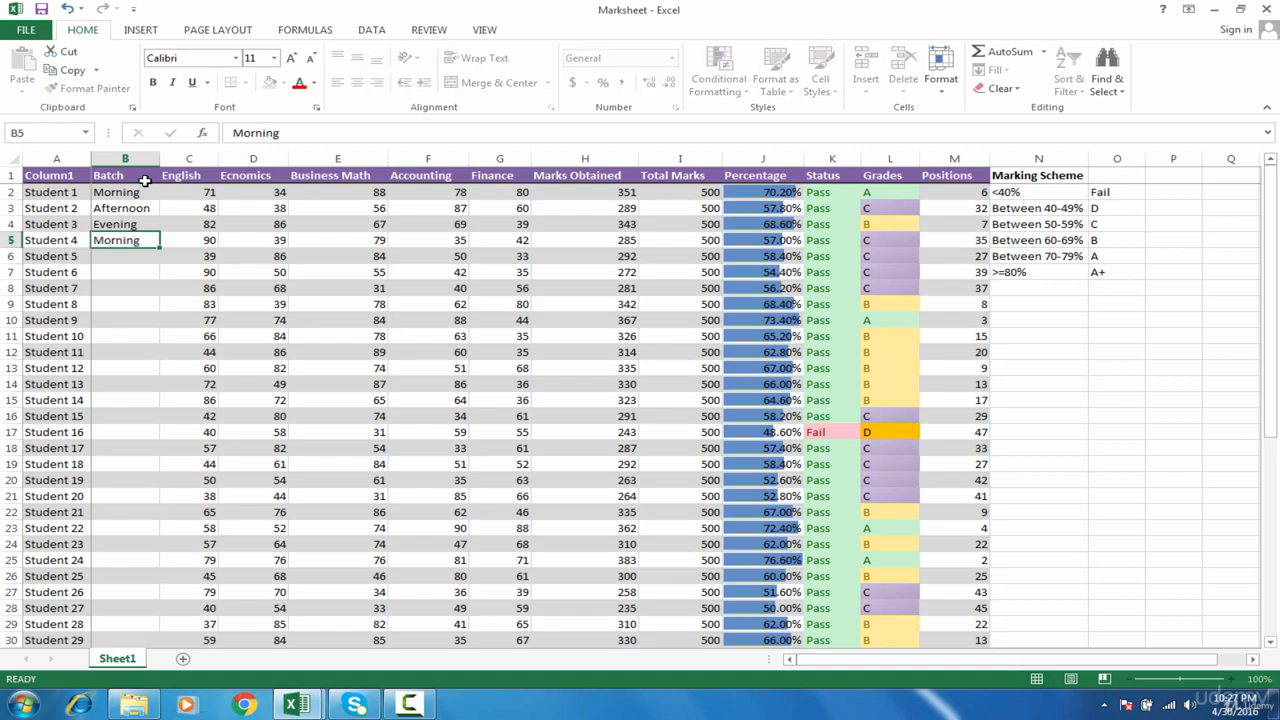
key(Return)
text(Evening)
key(Return)
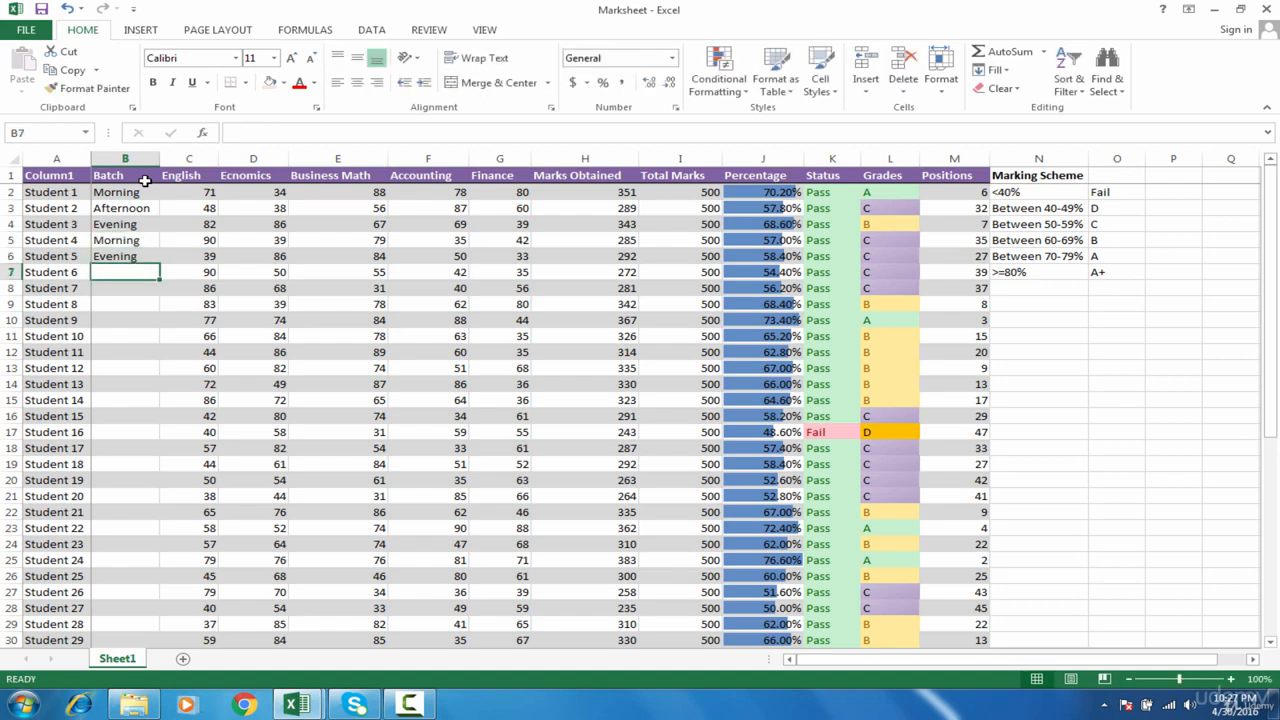
text(Afternoon)
key(Return)
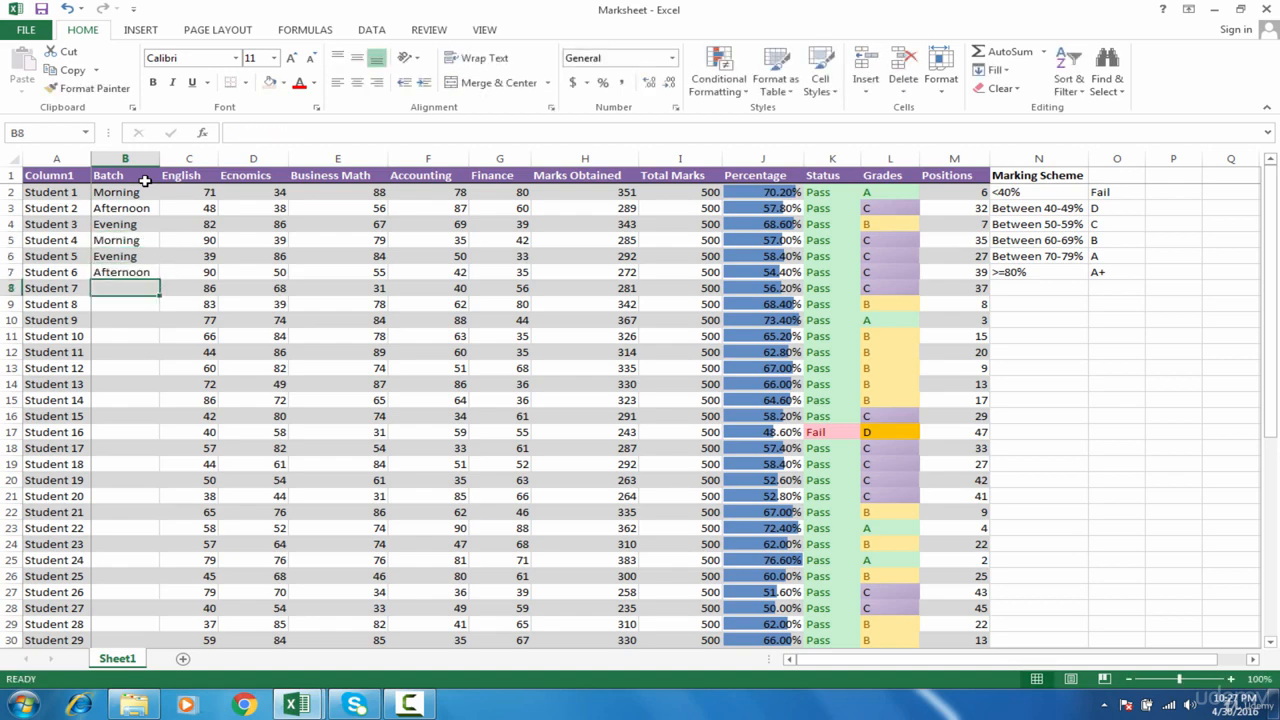
Step: Enter Morning, Afternoon and Evening as the batches for Students 7 to 9
text(Morning)
key(Return)
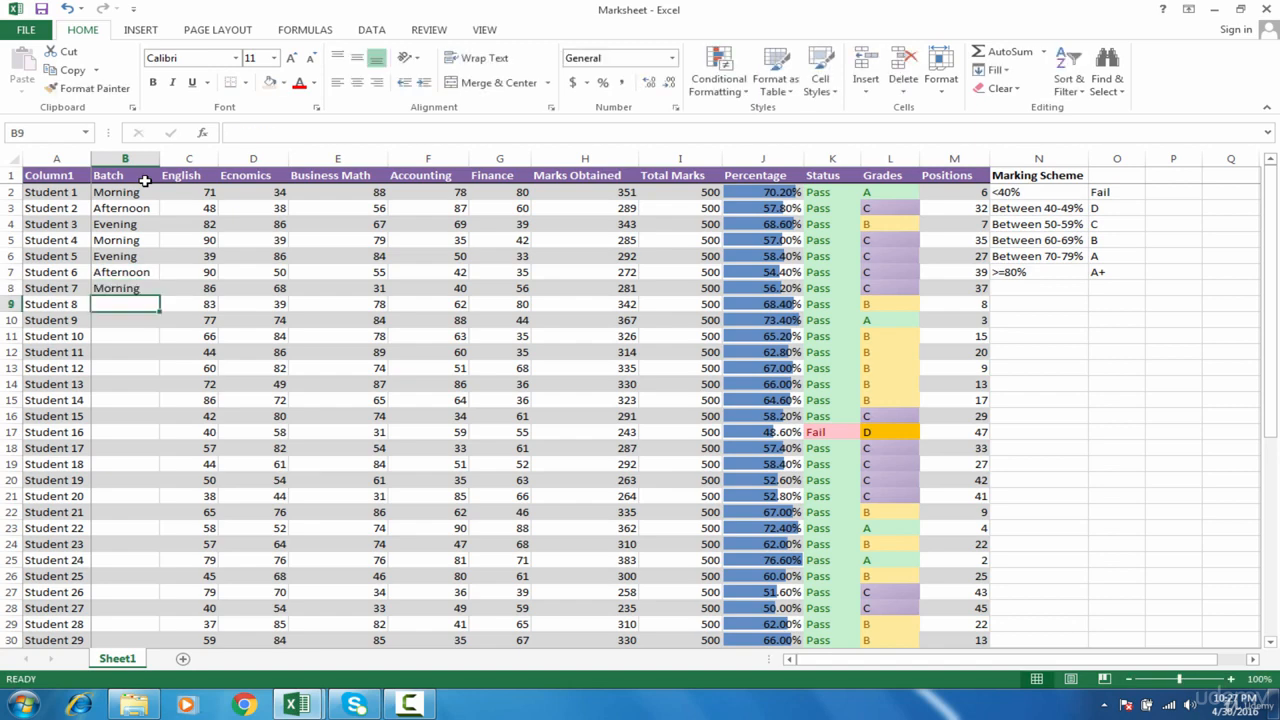
text(Afternoon)
key(Return)
text(Evening)
key(Return)
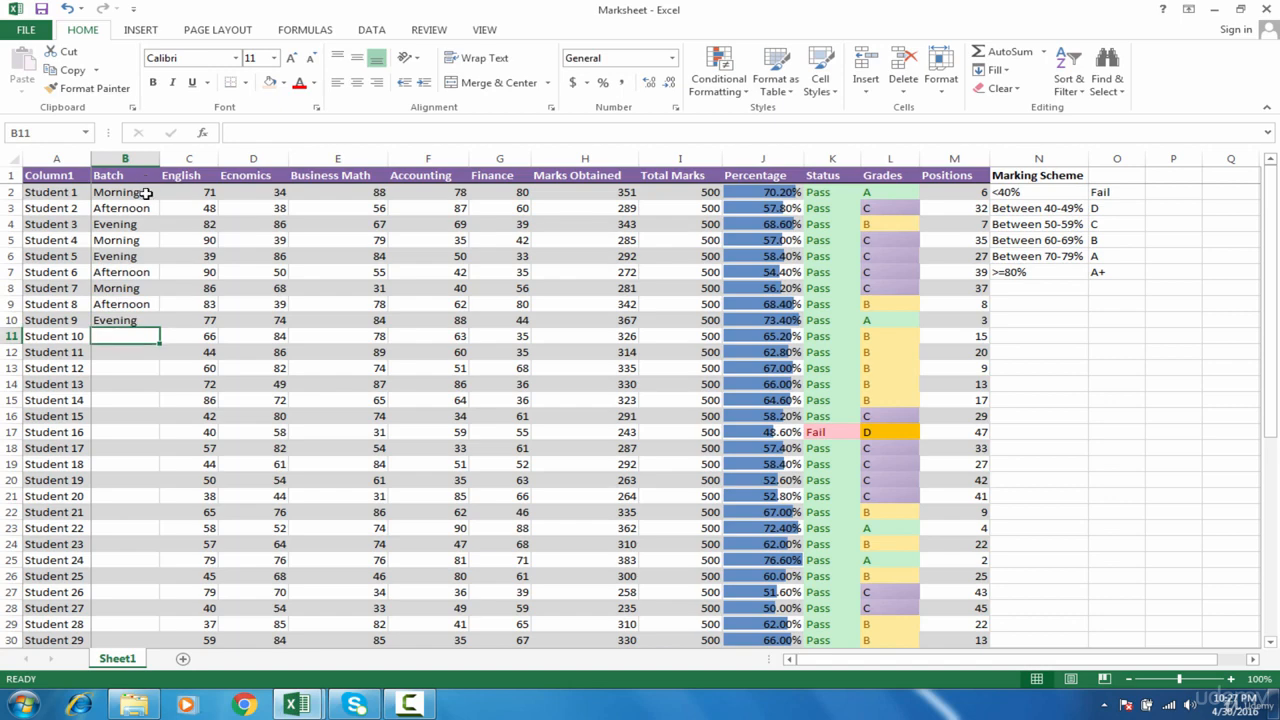
Step: Fill the batch entries of Students 1 to 9 down the Batch column to the last student
drag(146, 192, 146, 320)
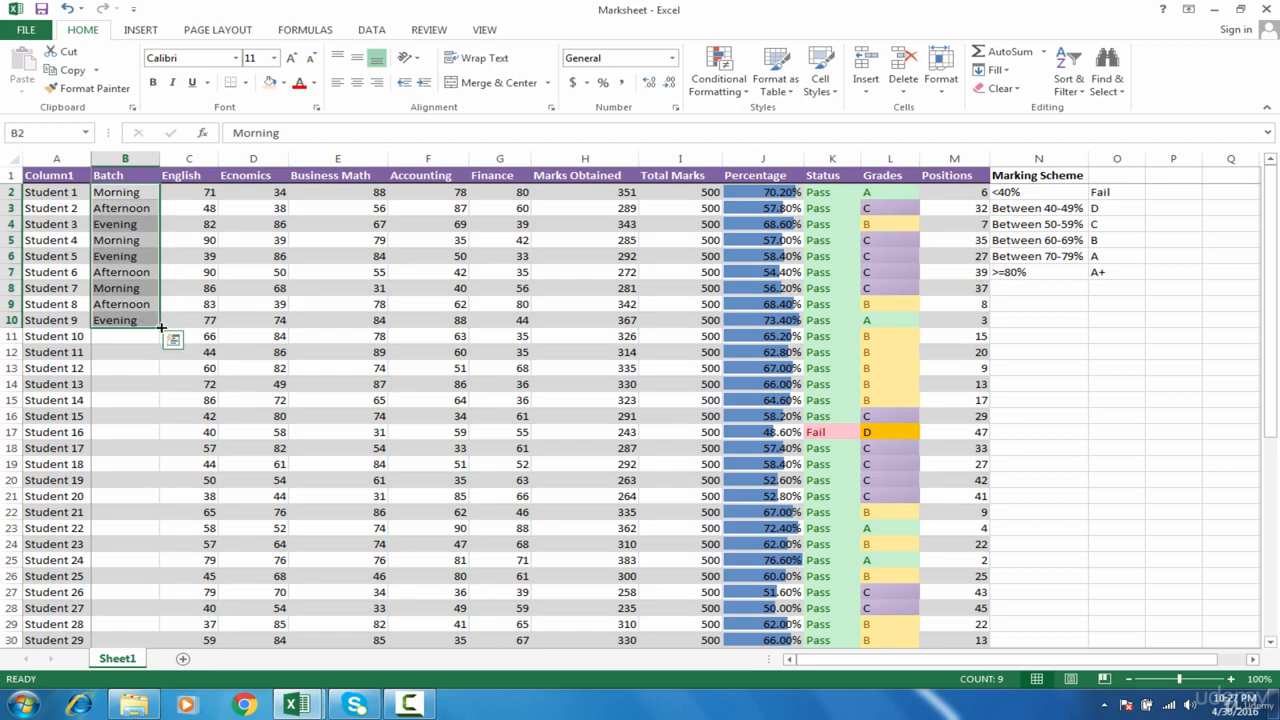
double_click(158, 327)
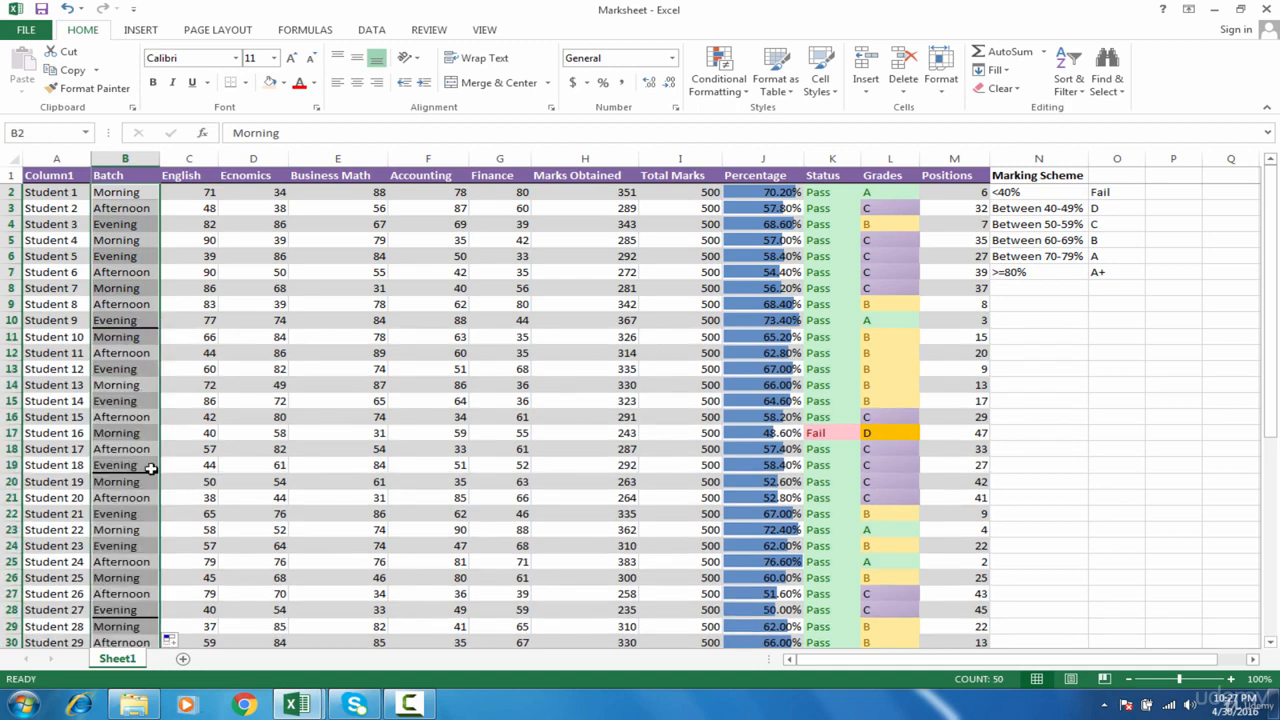
click(210, 450)
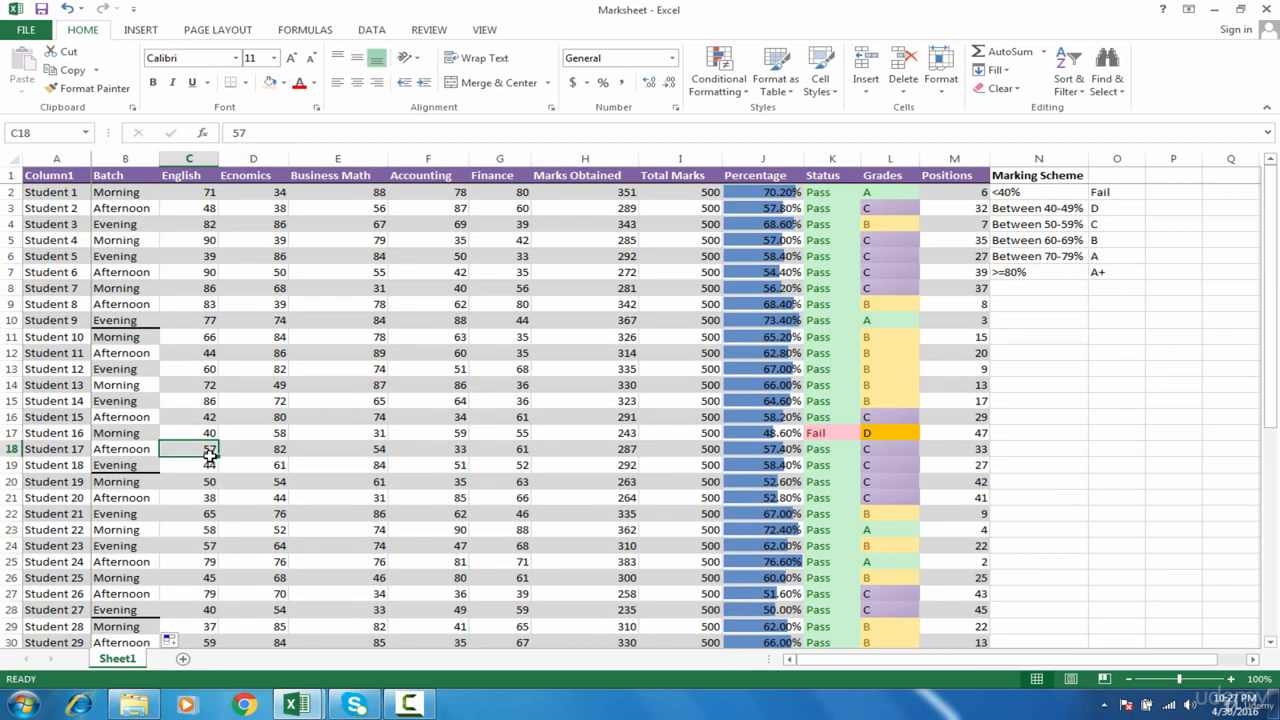
click(141, 337)
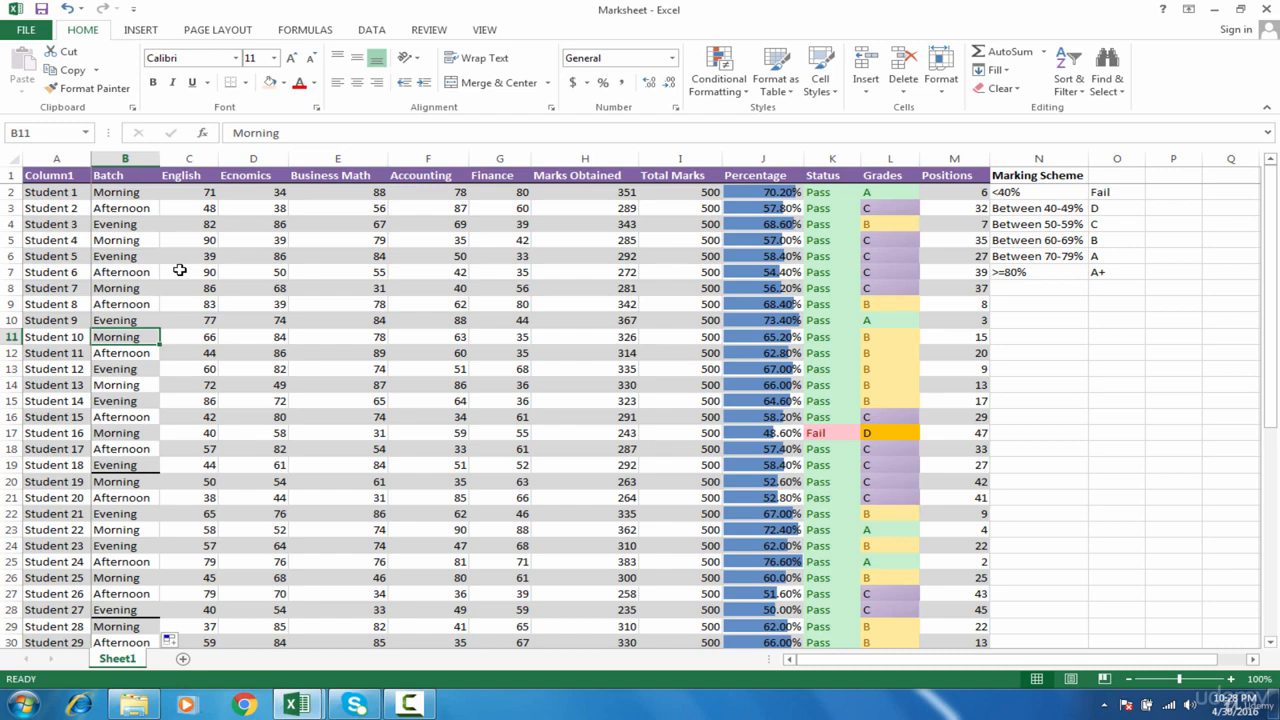
click(176, 380)
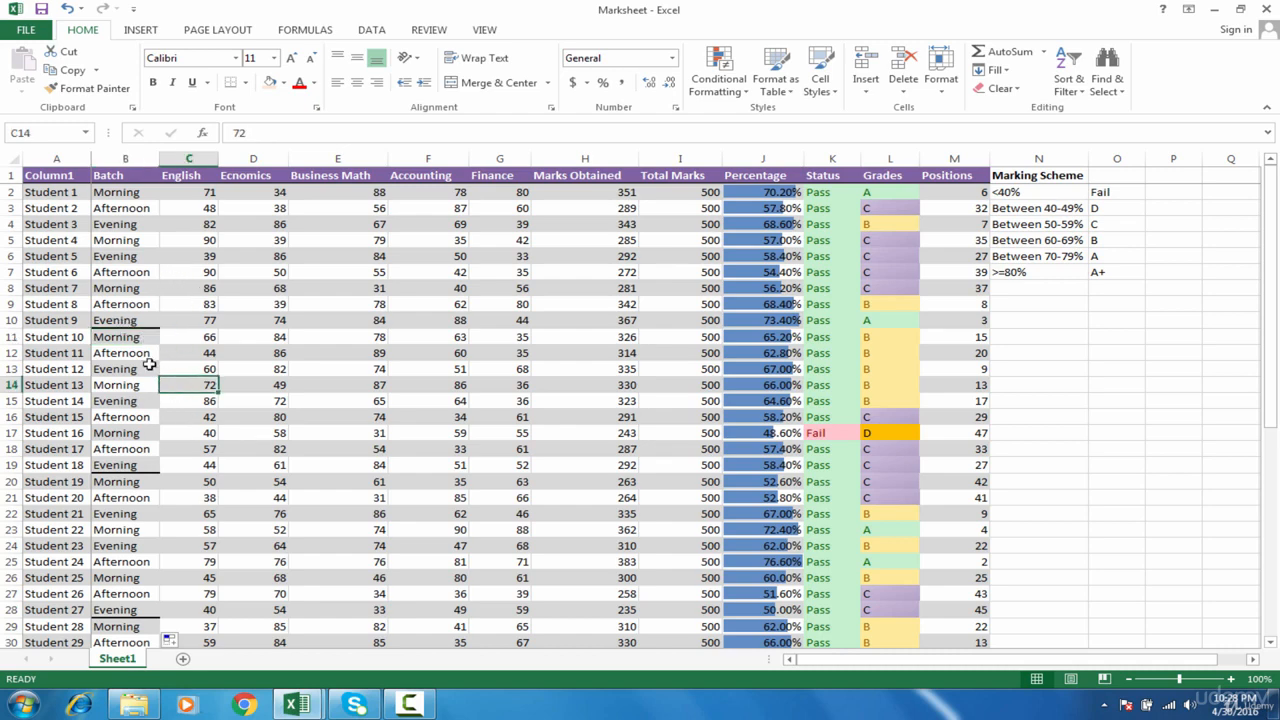
drag(206, 236, 491, 459)
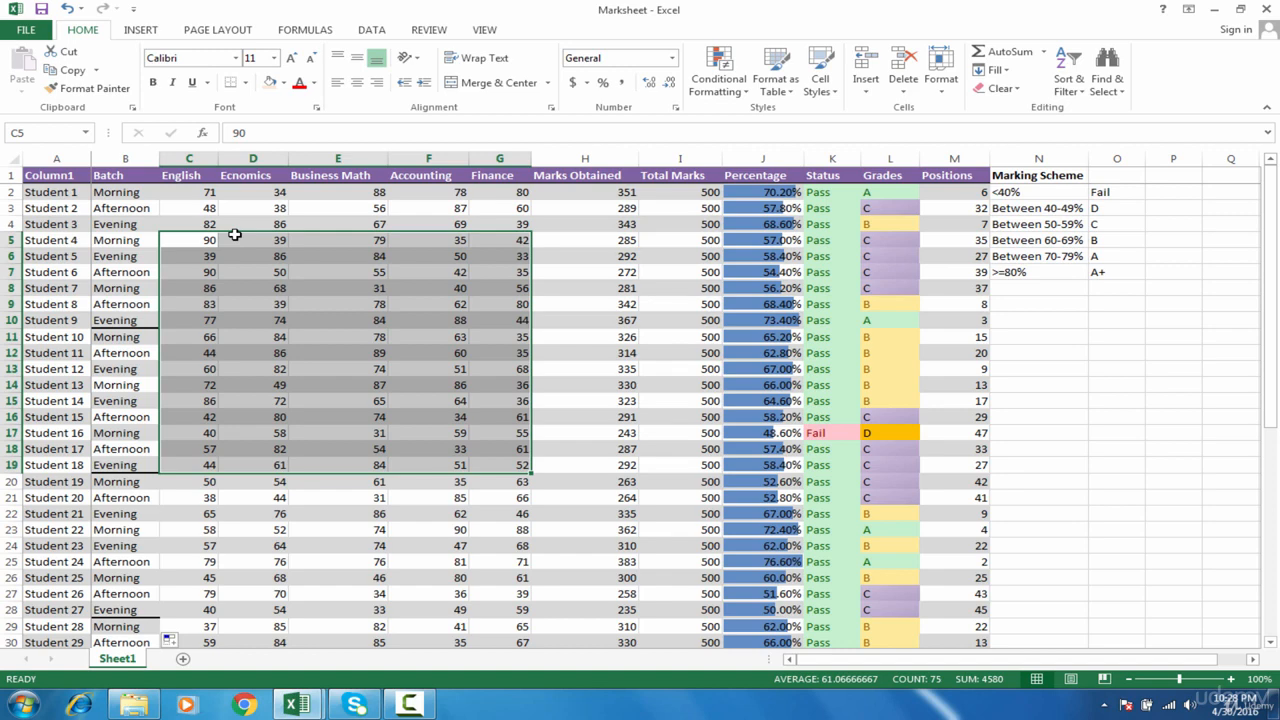
click(214, 199)
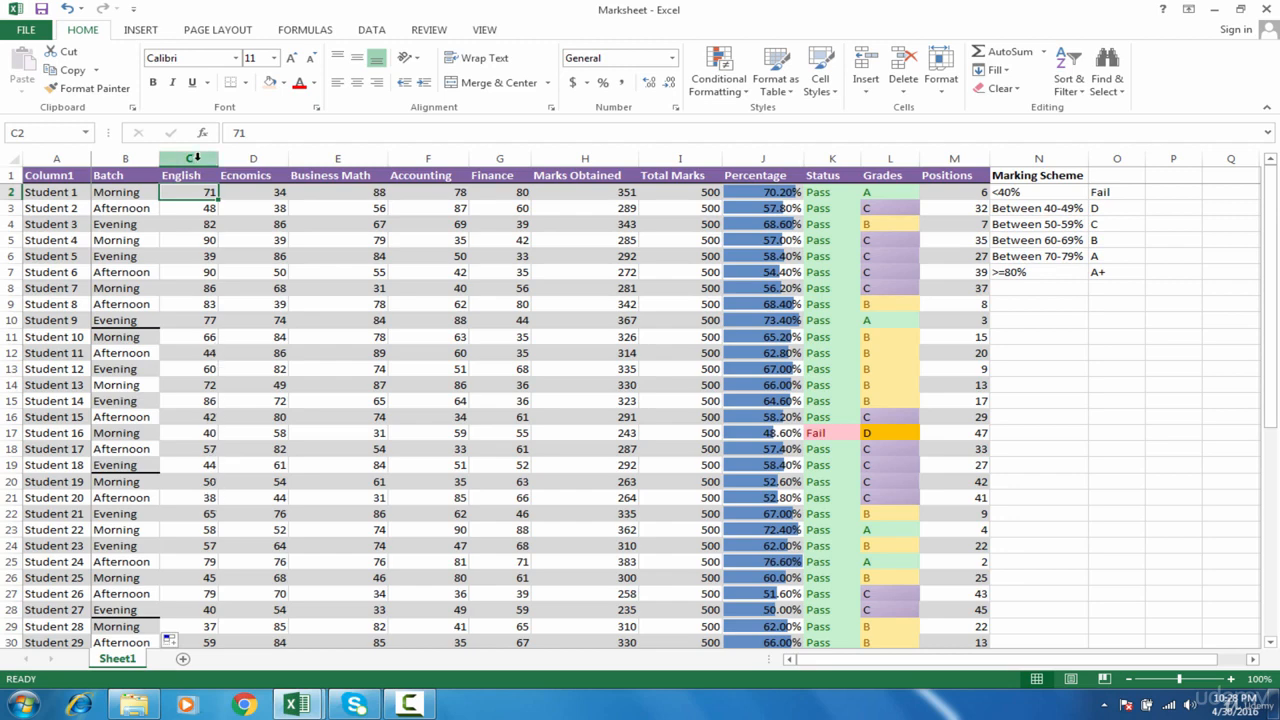
Step: Copy the formatting of the whole English column onto the Batch column with Format Painter
click(195, 157)
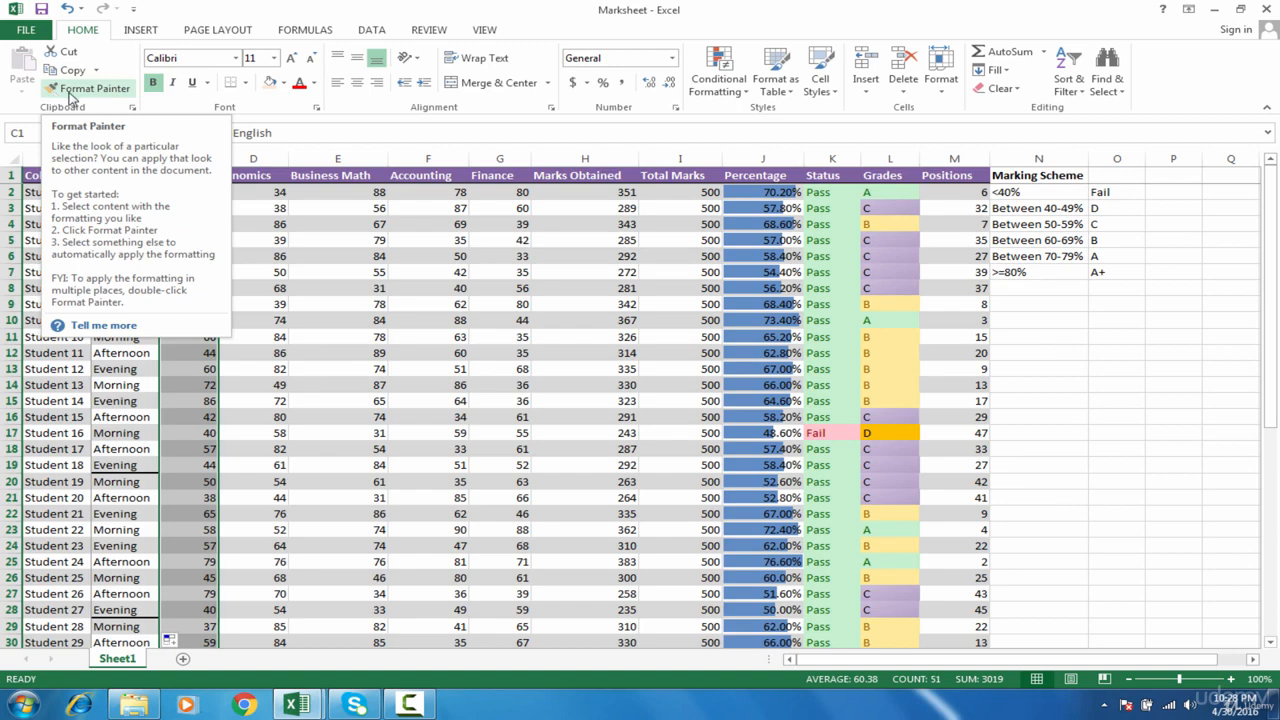
click(69, 93)
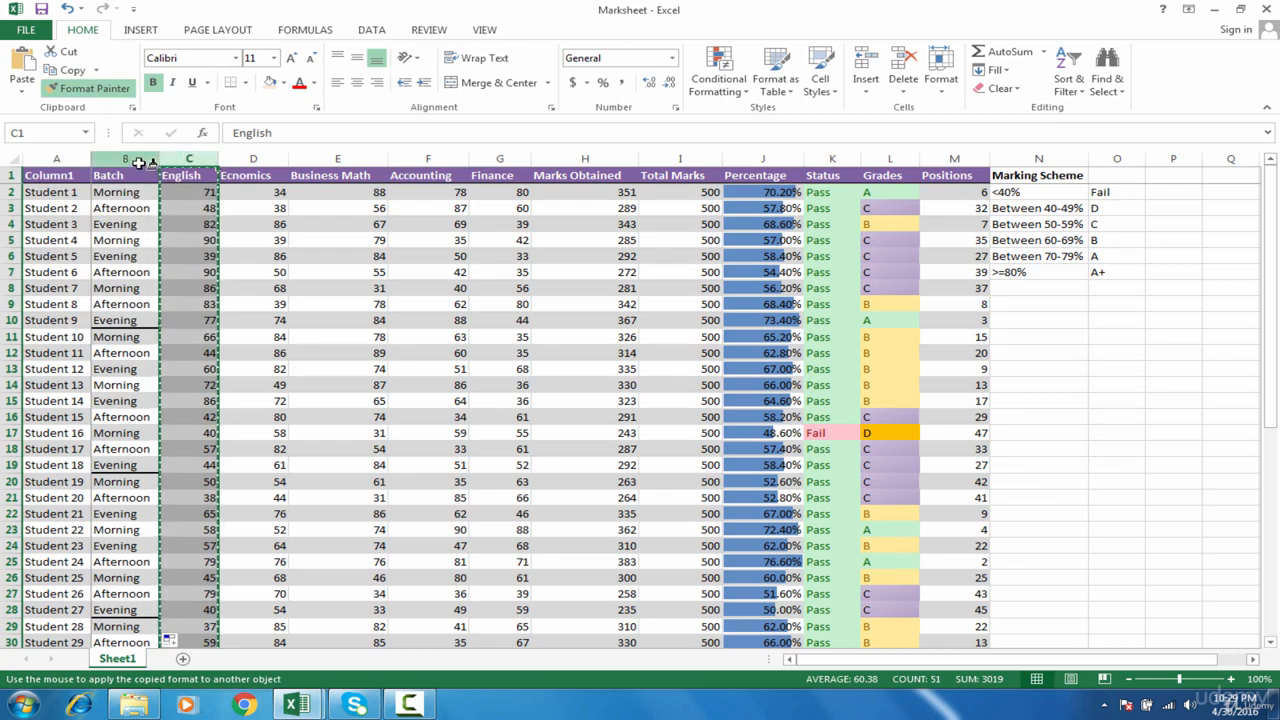
click(135, 160)
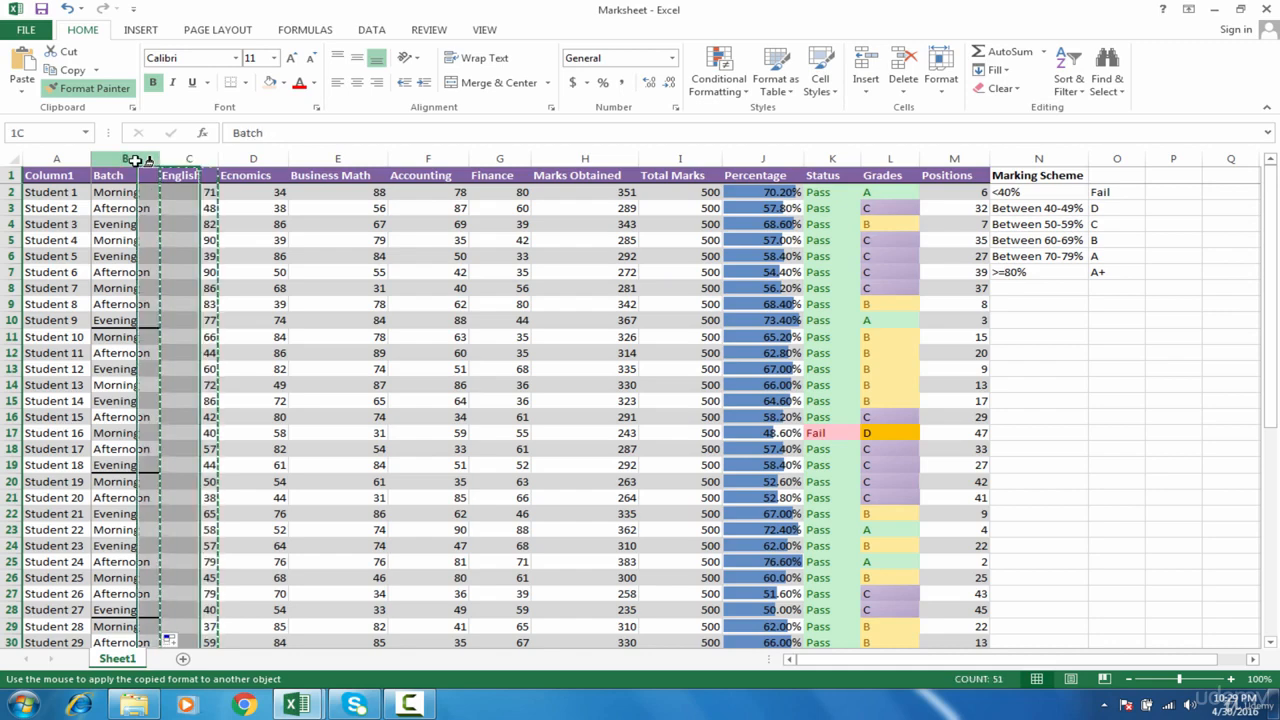
click(239, 287)
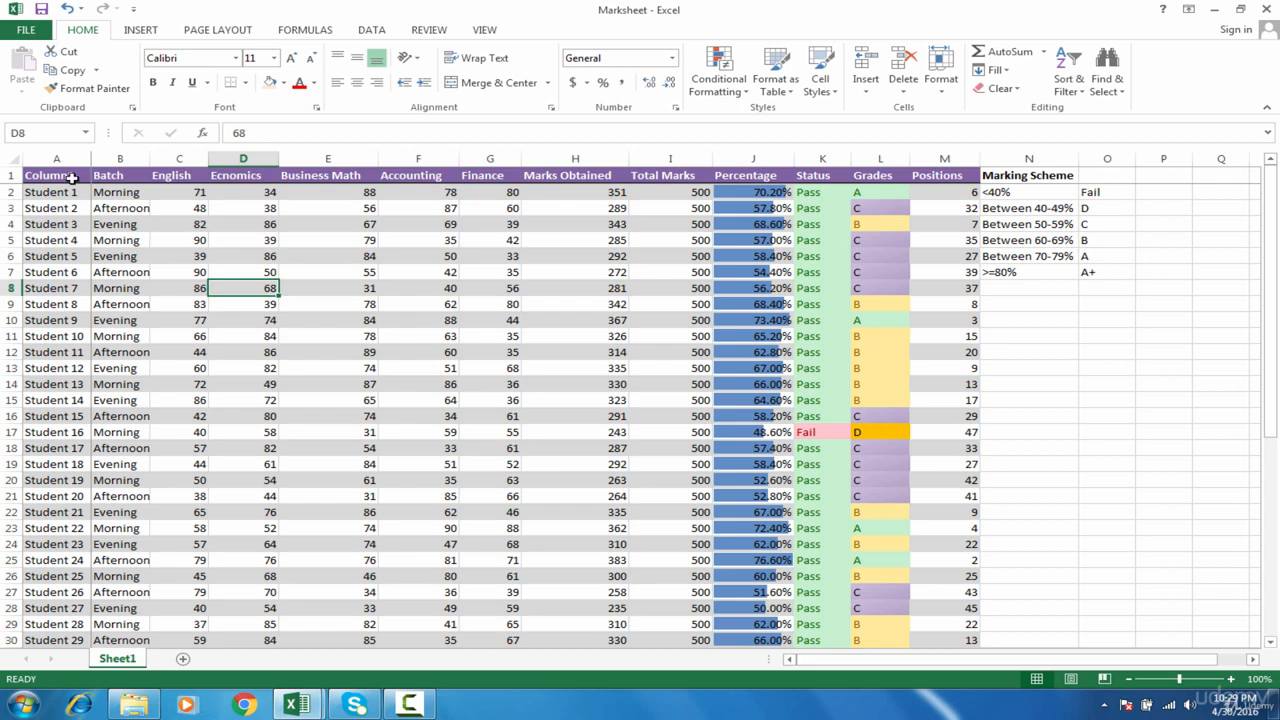
Step: Add filters to the header row from Column1 through Positions, leaving out Marking Scheme
drag(120, 192, 149, 448)
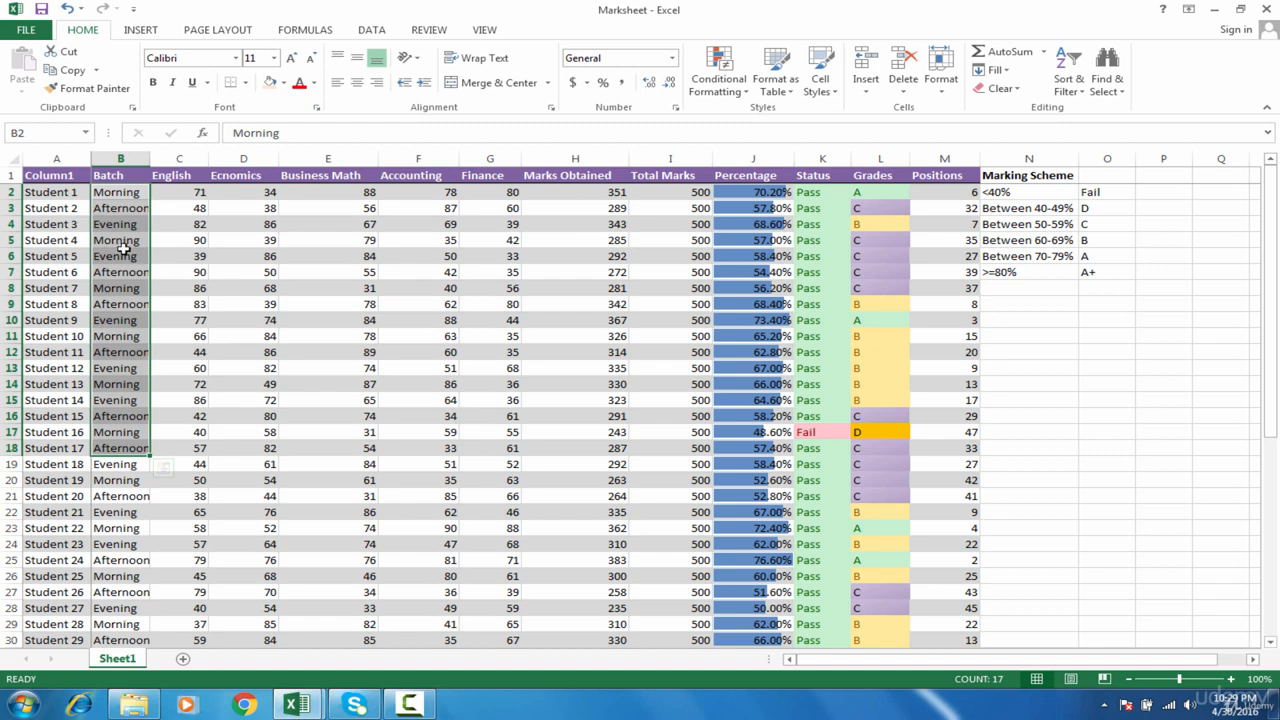
click(49, 175)
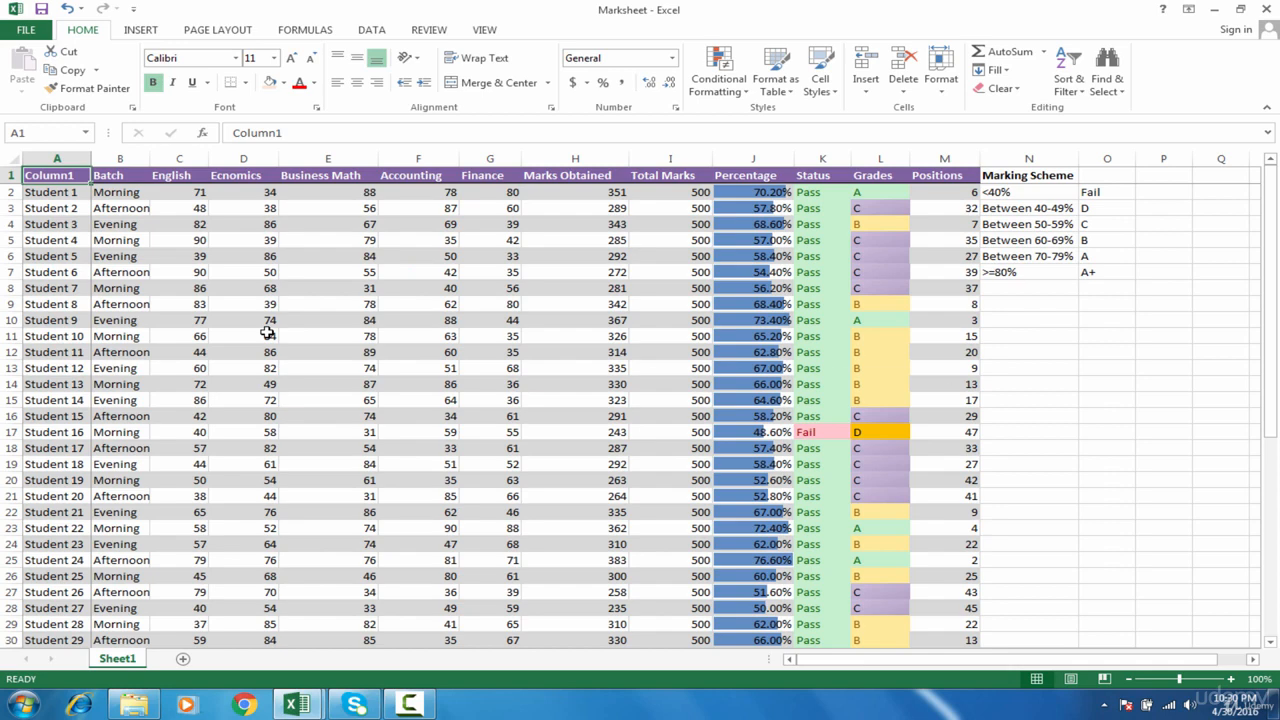
key(ctrl+shift+Right)
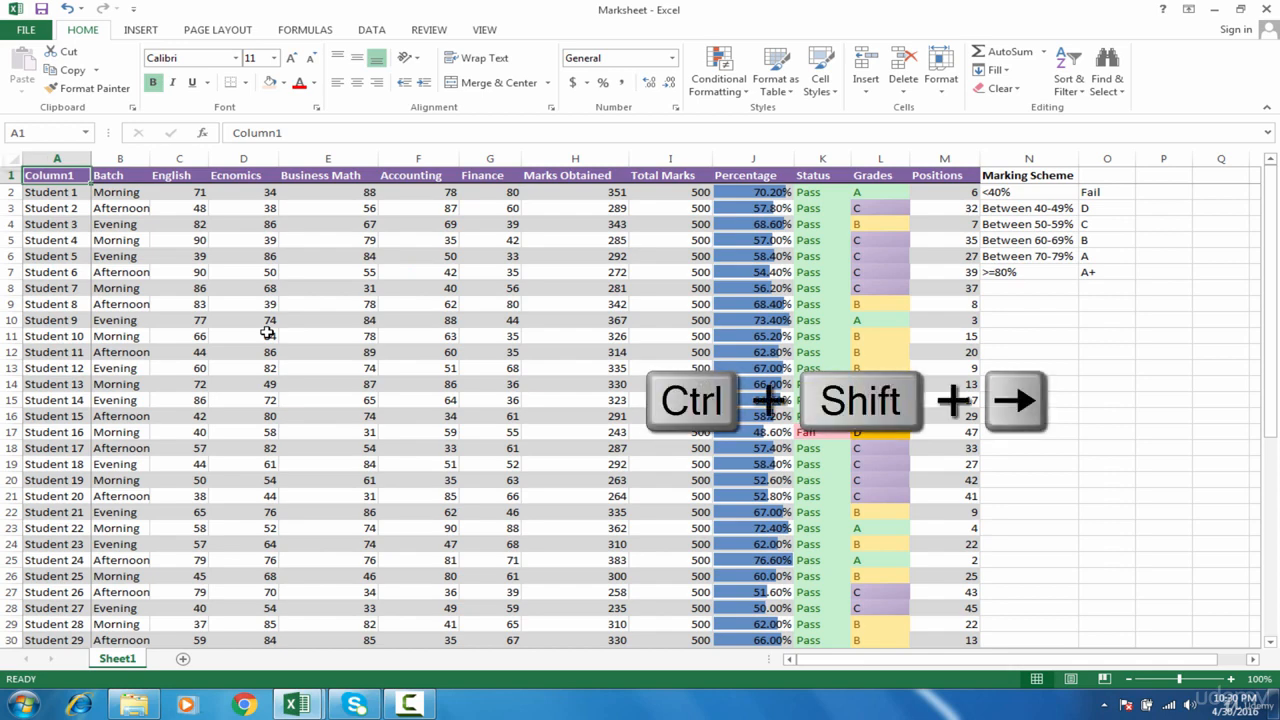
key(ctrl+shift+Right)
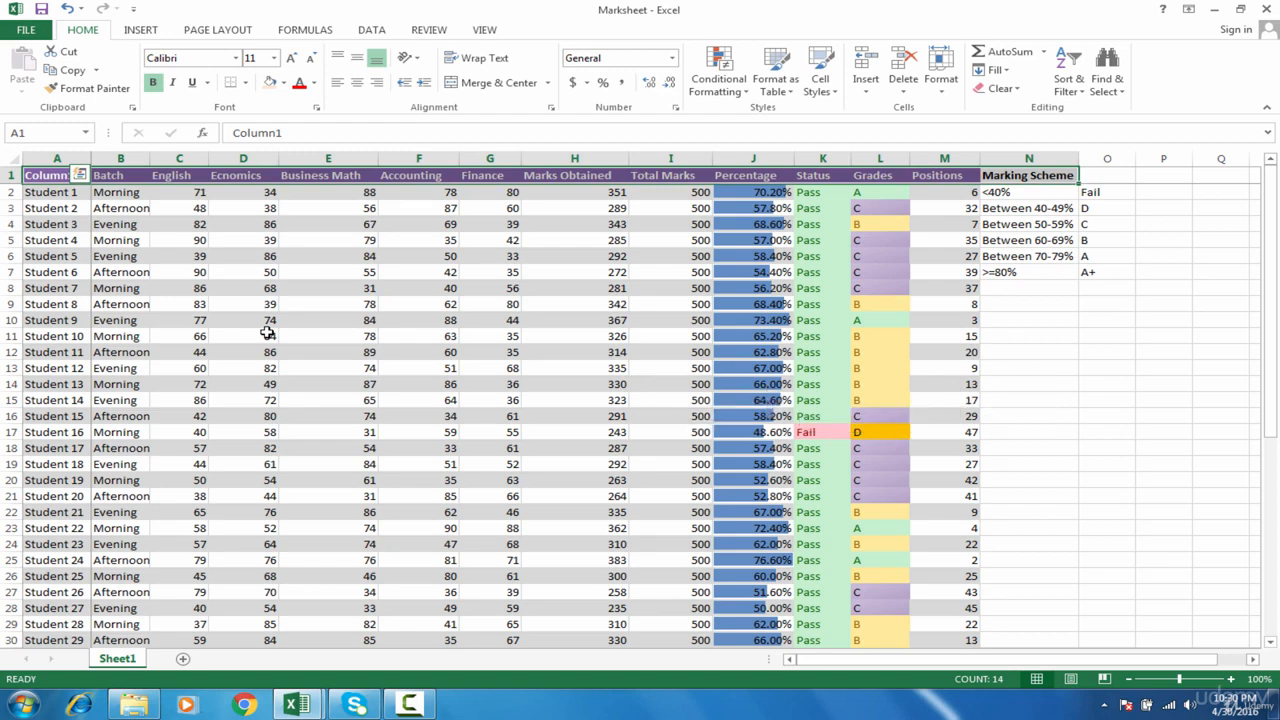
key(shift+Left)
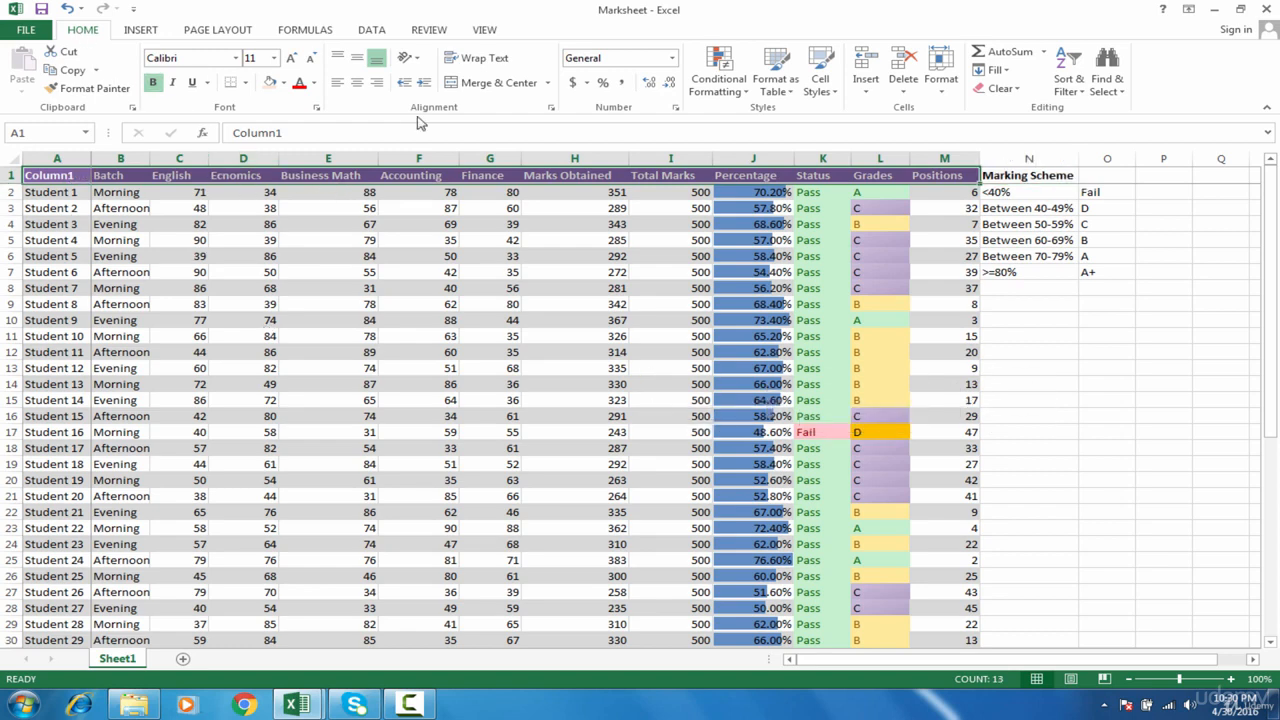
click(1070, 88)
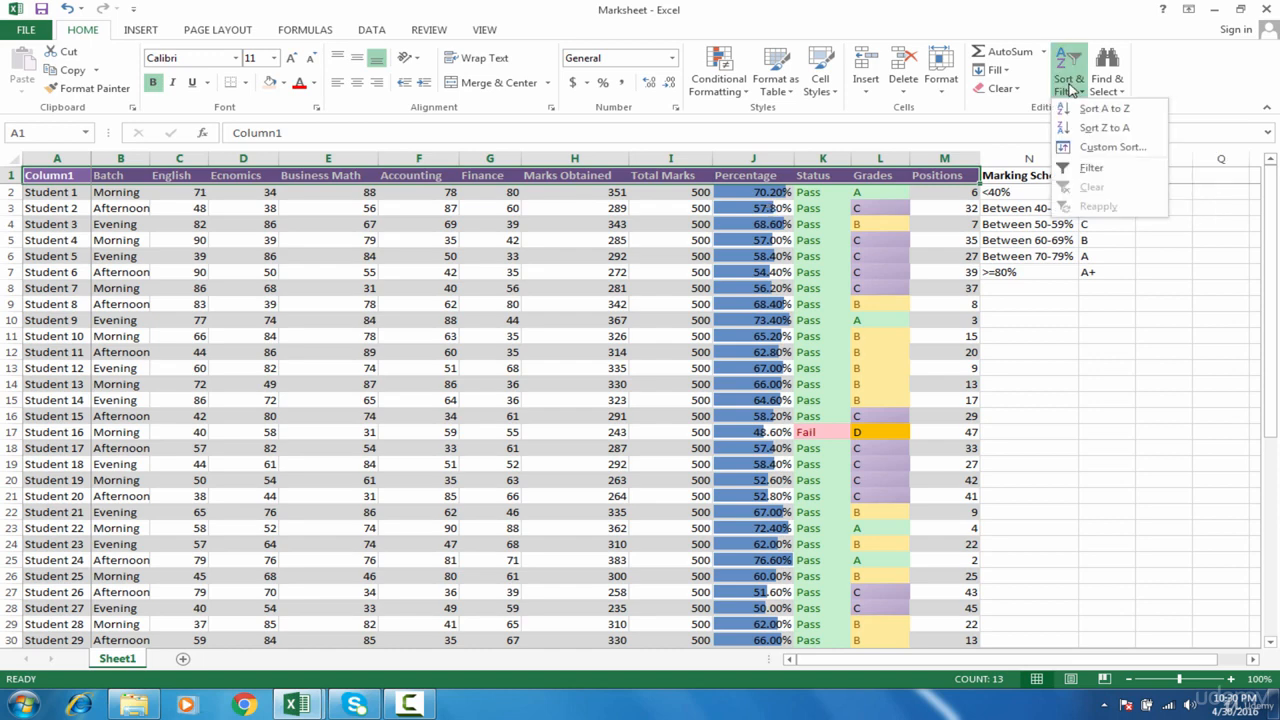
click(1088, 168)
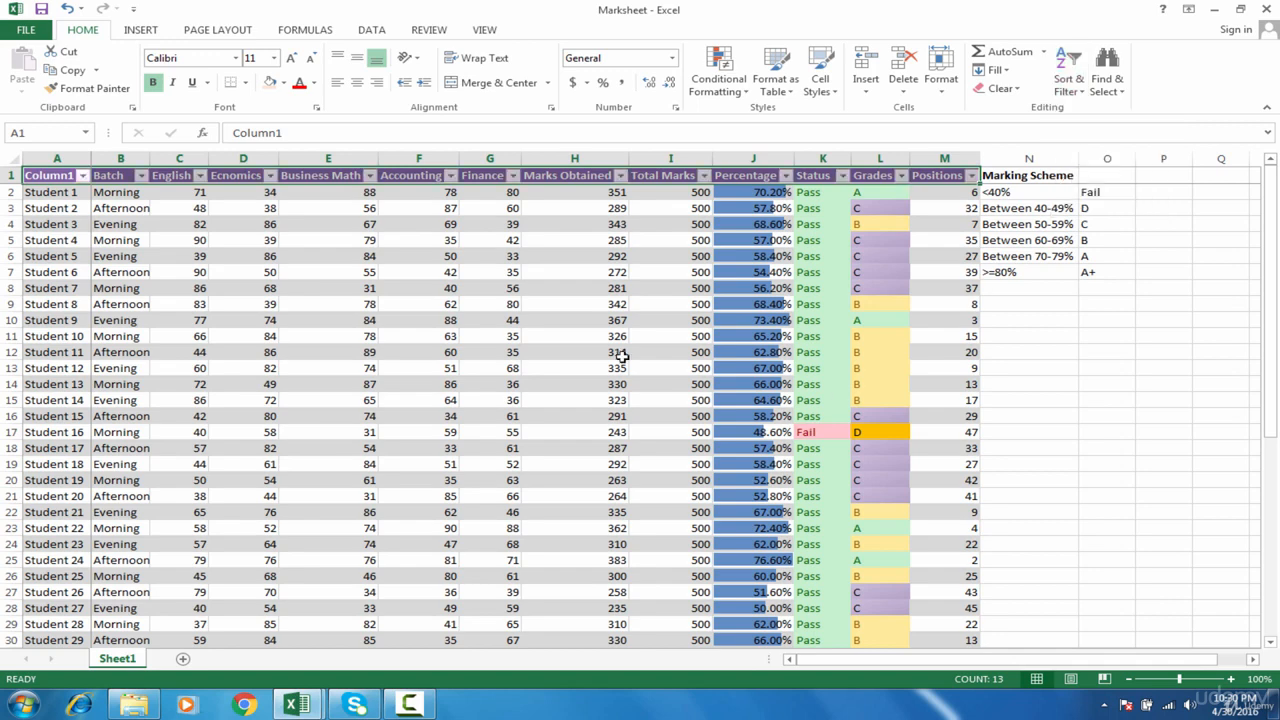
click(586, 353)
Step: Examine the filter options of the Accounting, Finance and Marks Obtained columns, then the first Batch entries
click(451, 176)
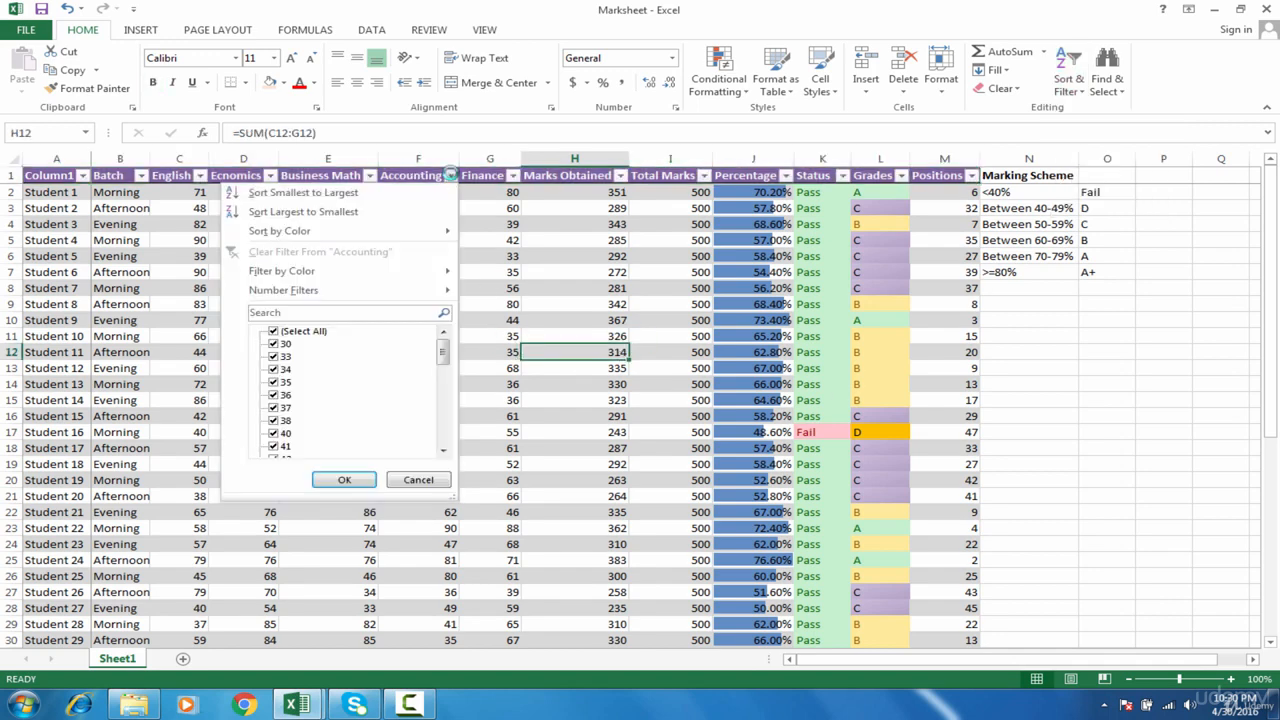
click(451, 176)
click(513, 176)
click(513, 176)
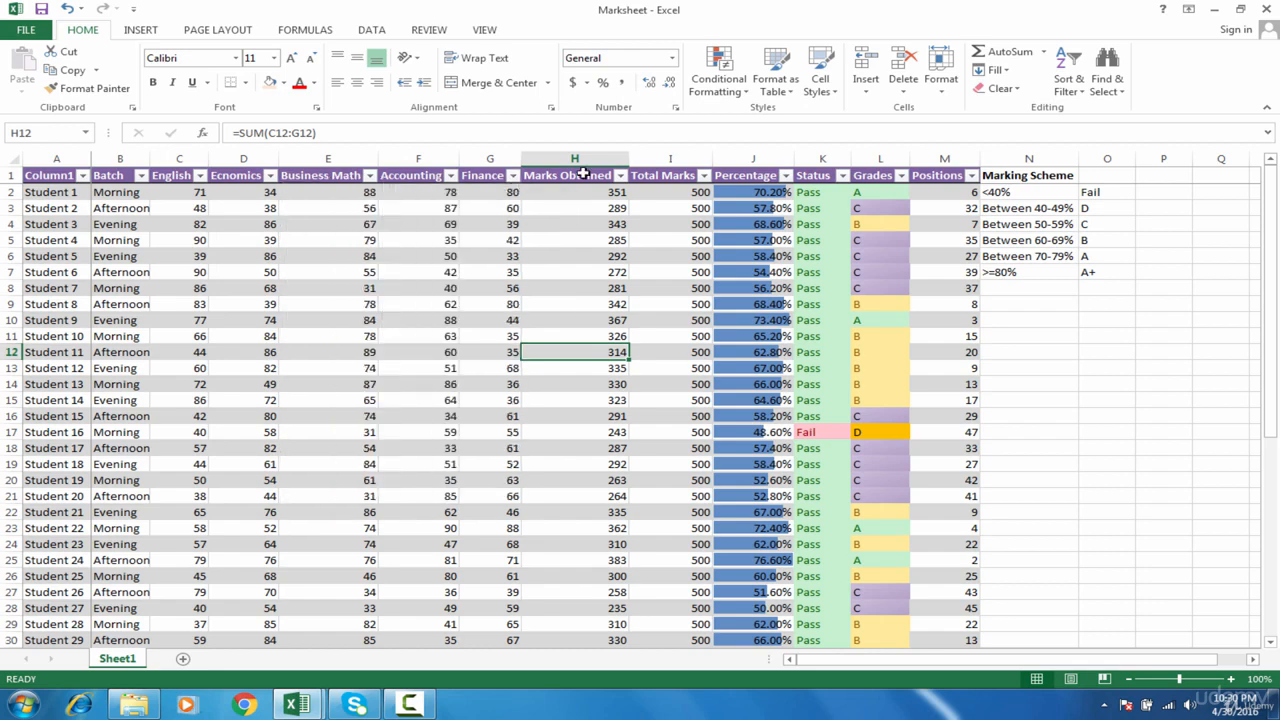
click(620, 176)
click(620, 176)
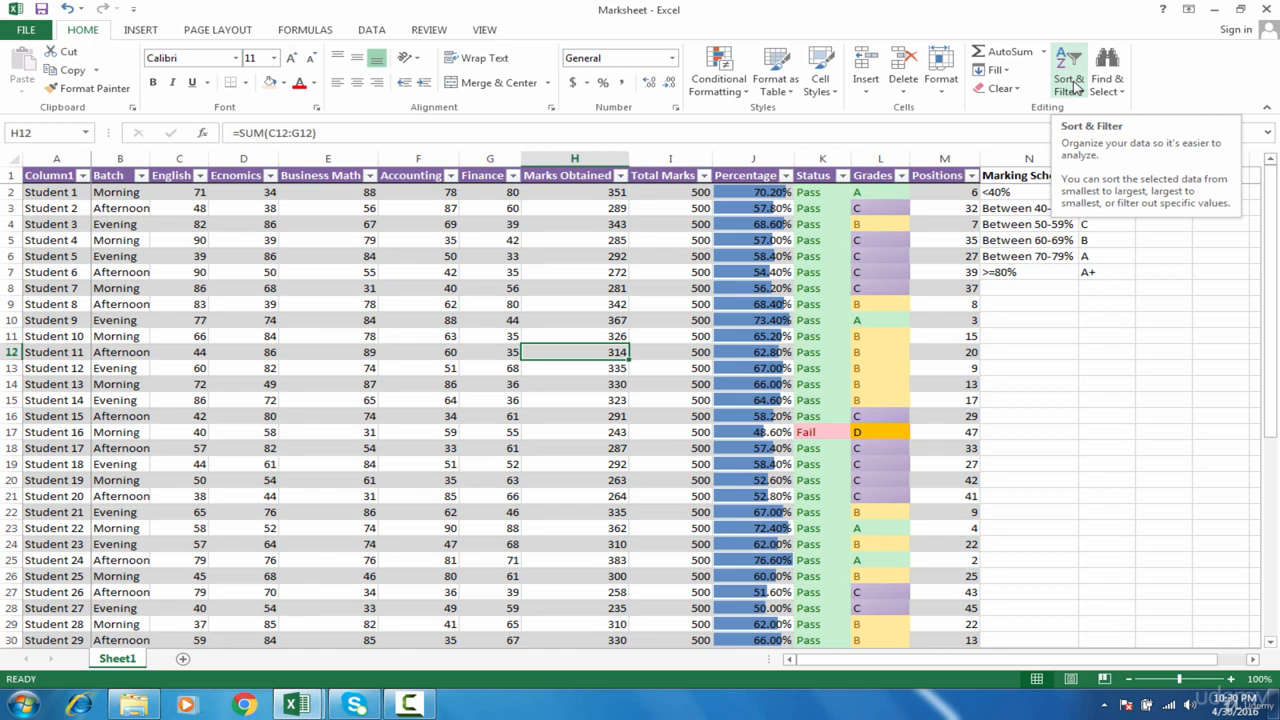
click(140, 204)
click(137, 194)
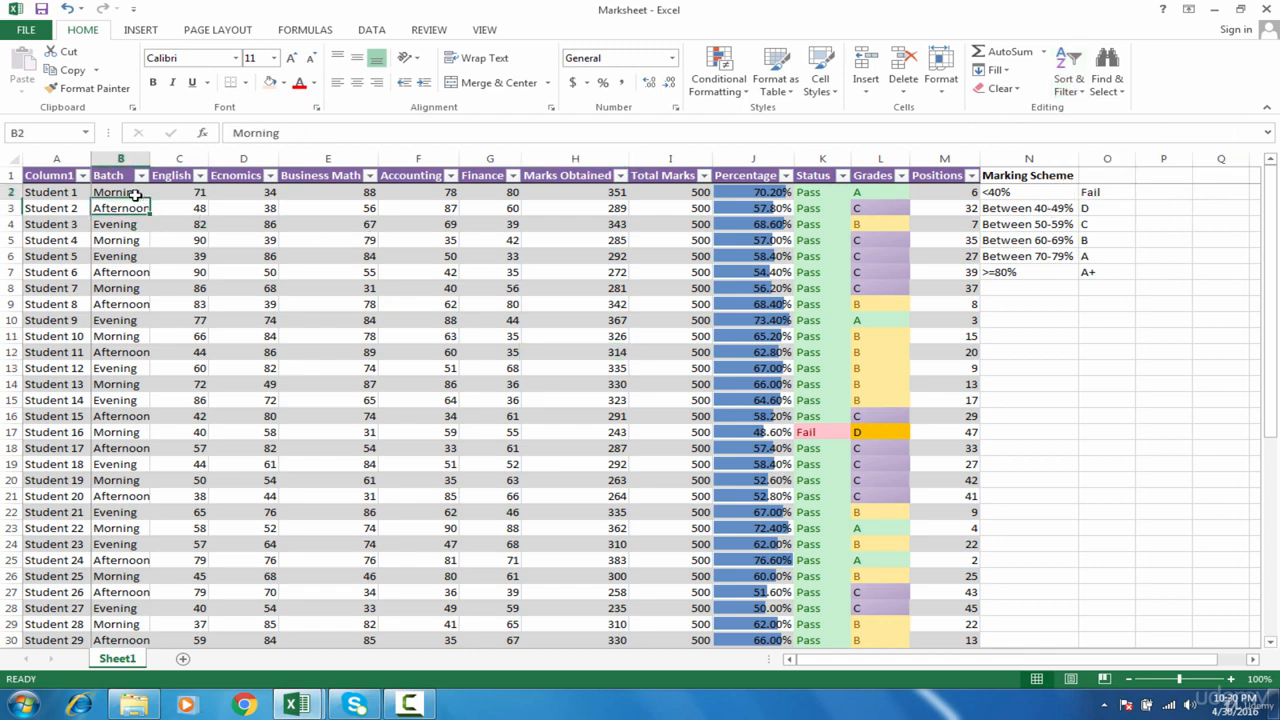
Step: Filter the Batch column to show only the Morning students
drag(137, 194, 144, 351)
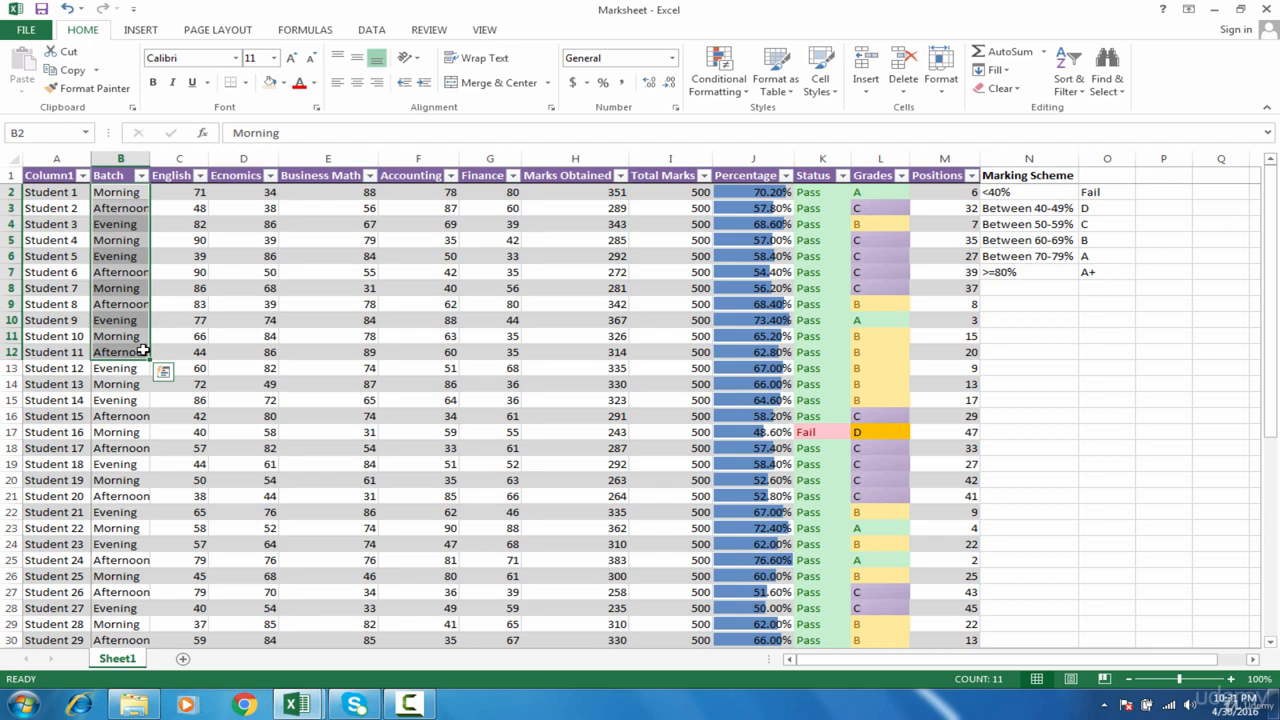
click(140, 176)
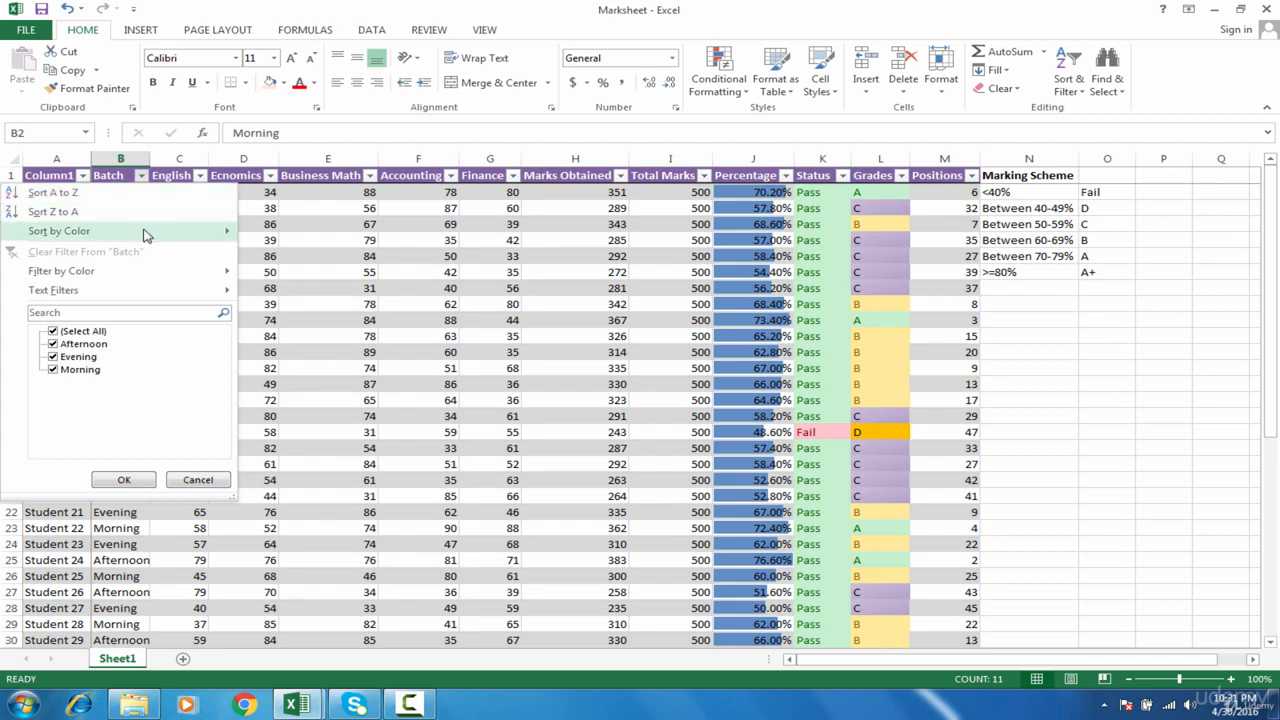
mouse_move(147, 233)
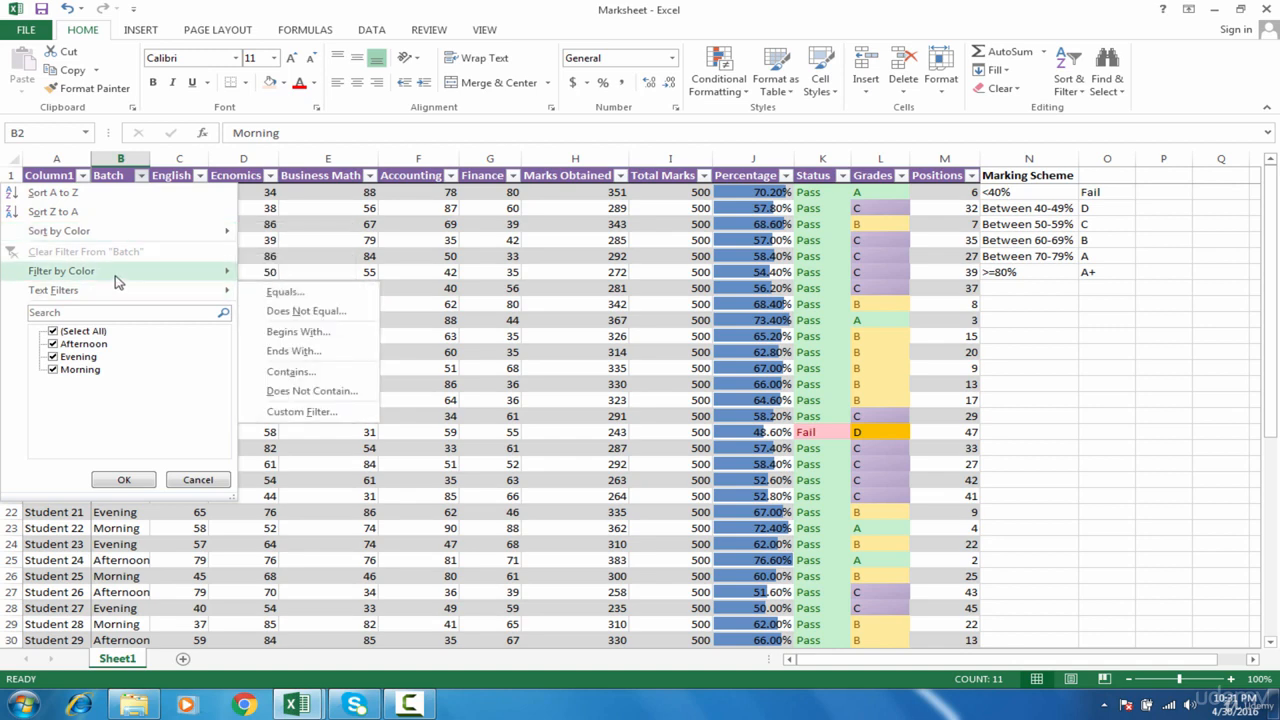
mouse_move(121, 291)
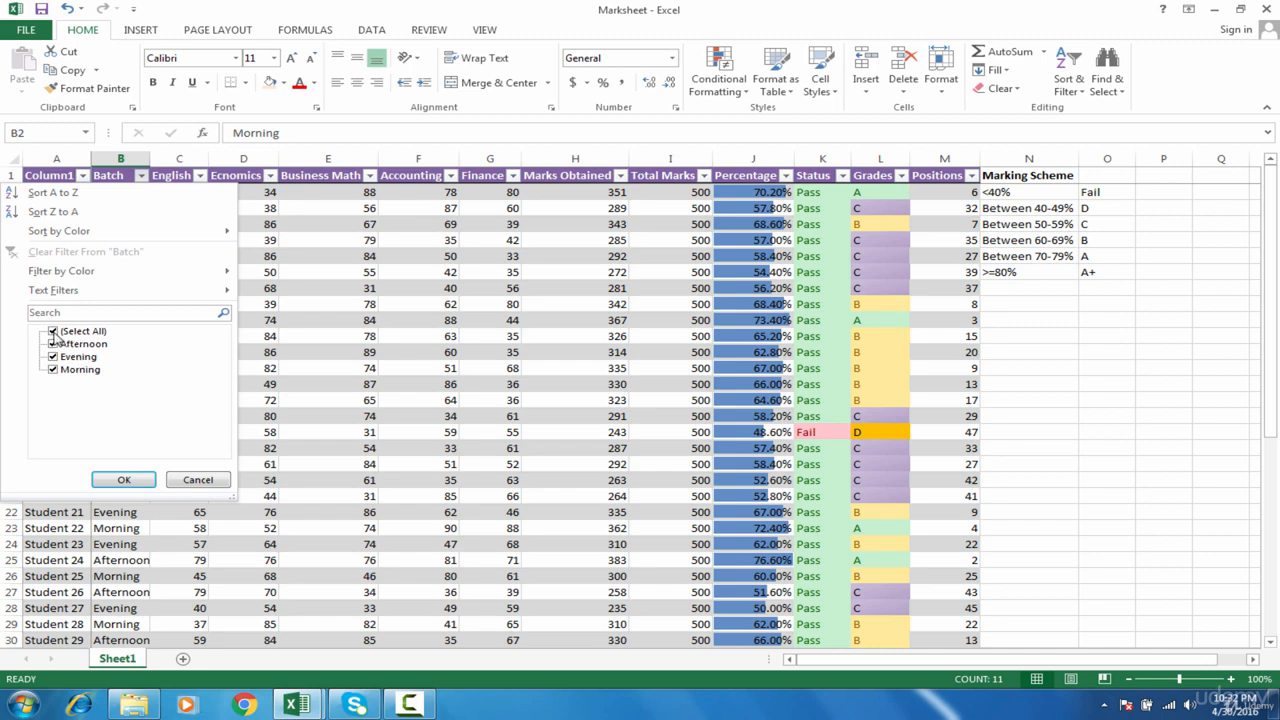
click(53, 332)
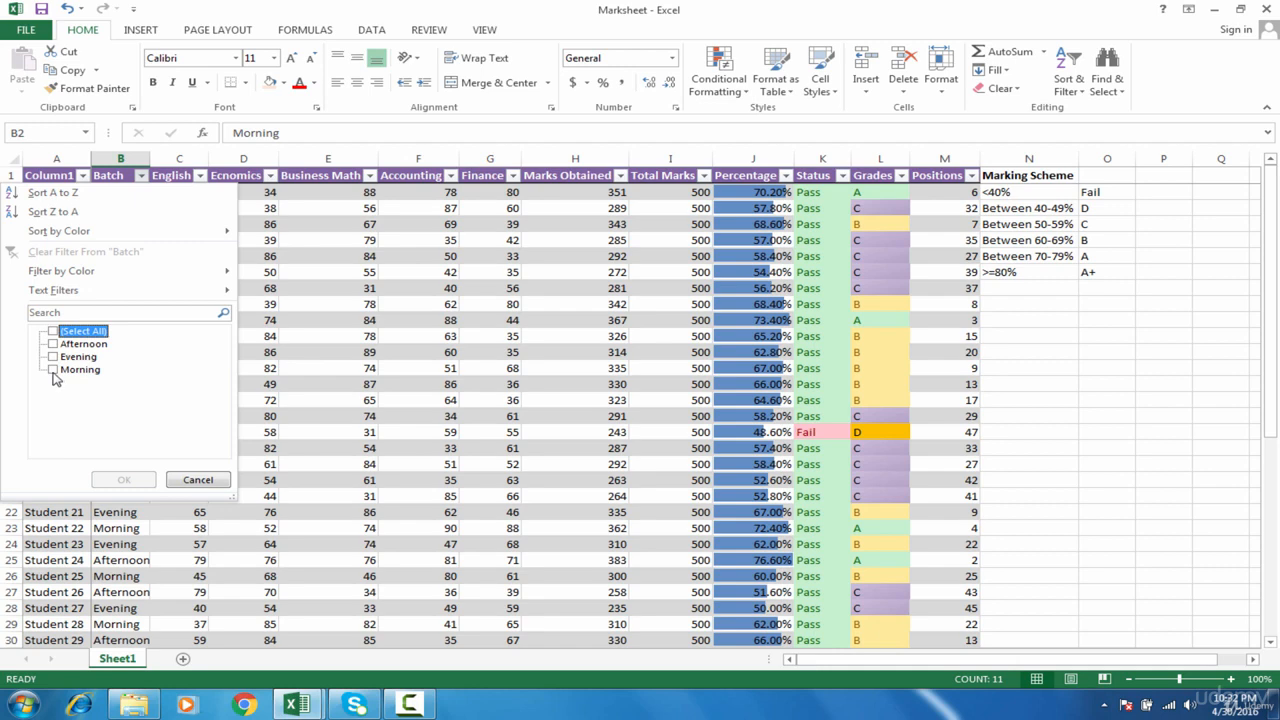
click(53, 370)
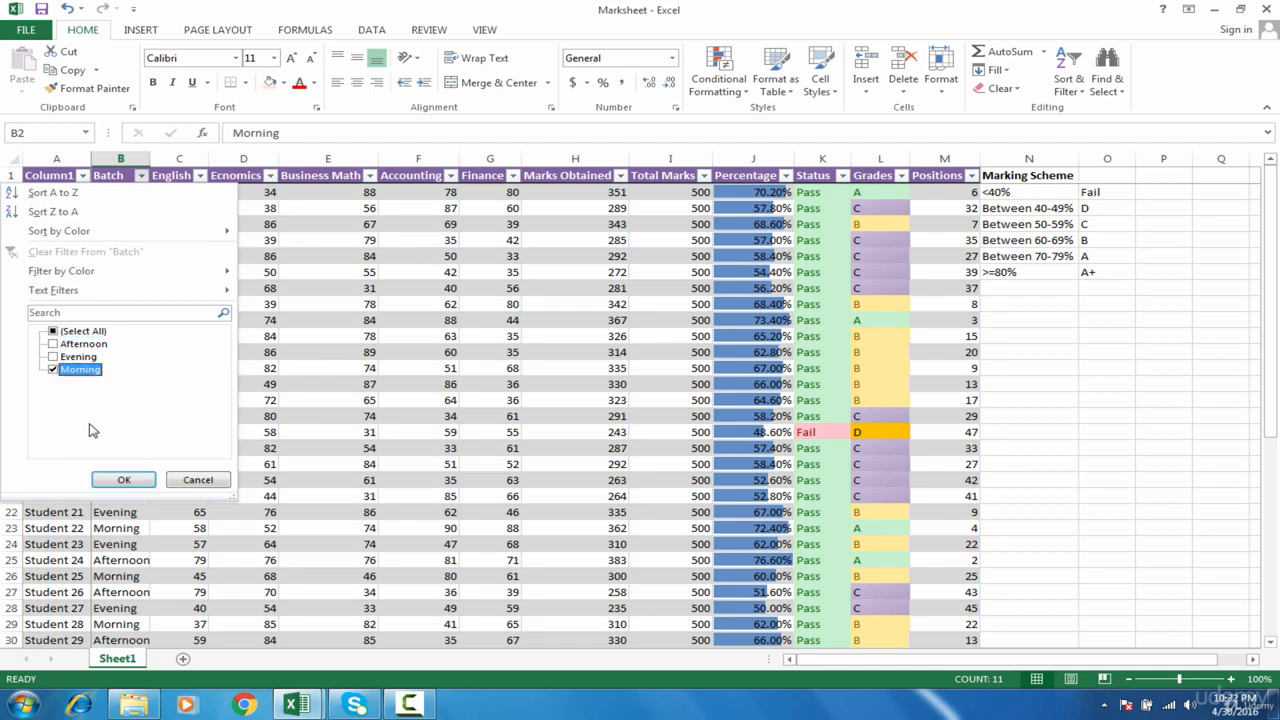
click(126, 481)
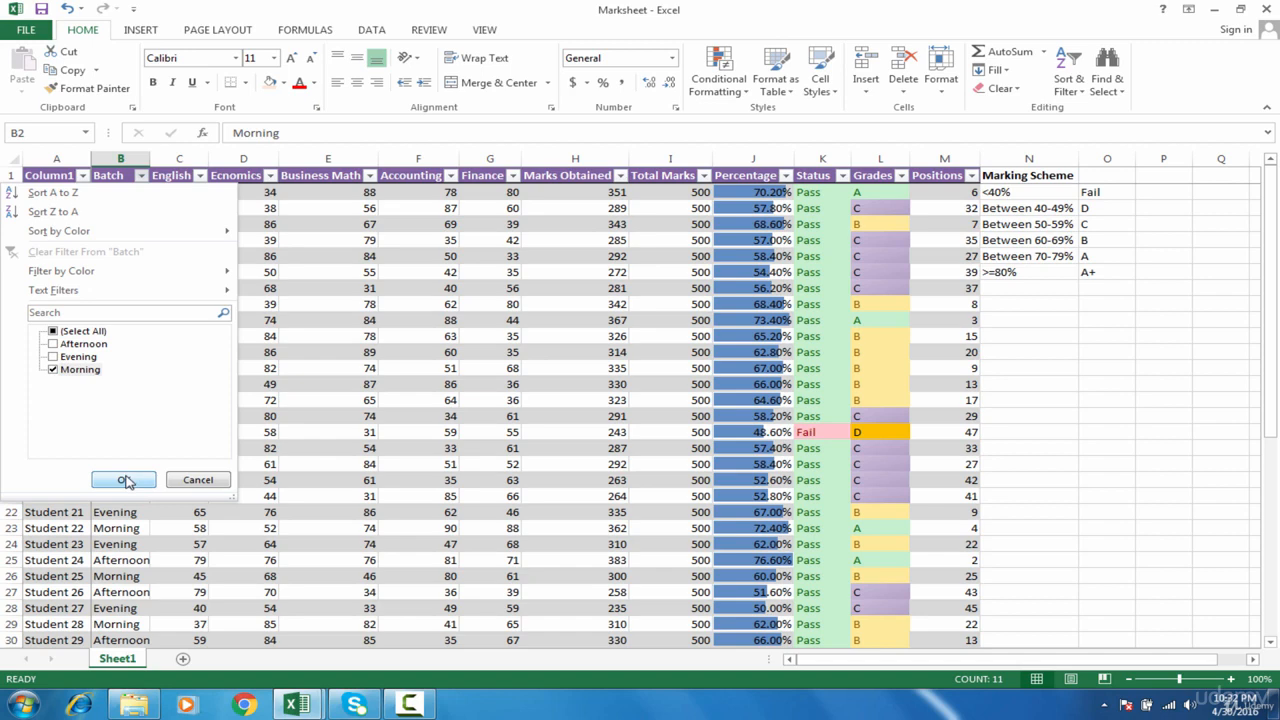
click(128, 482)
Step: Examine the filtered Morning rows and the subject headers from English through Finance
click(575, 352)
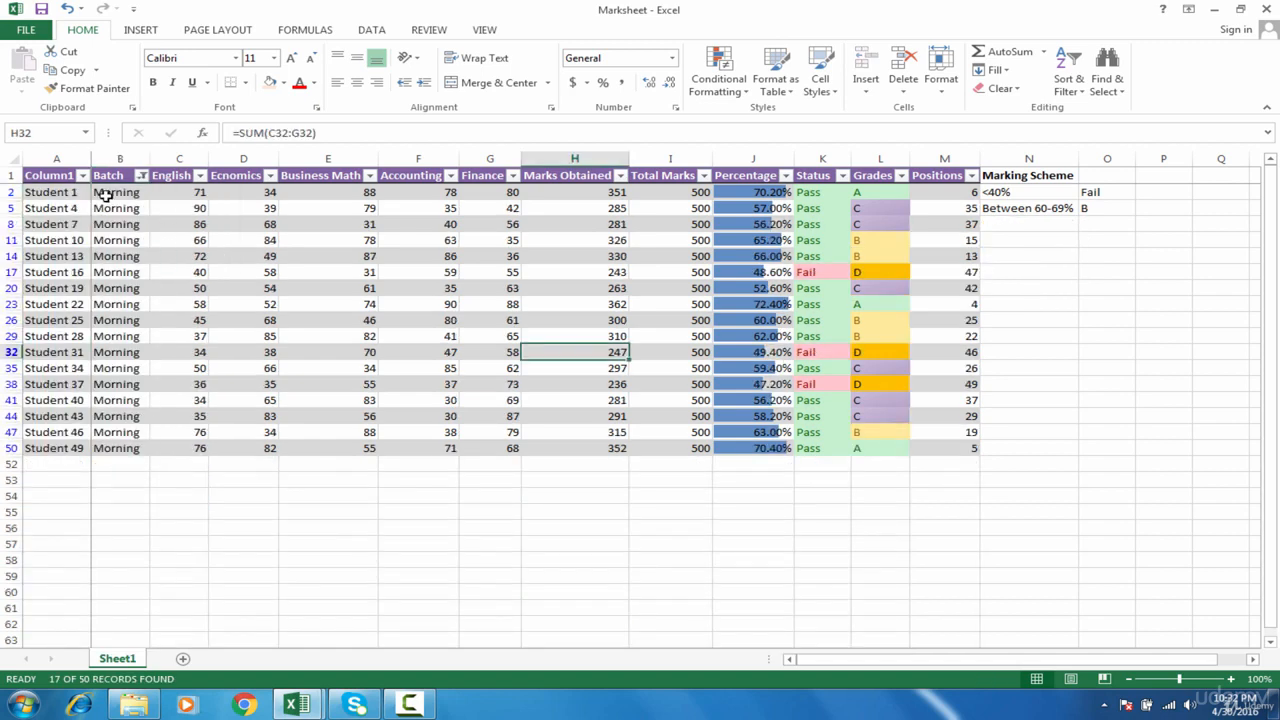
click(112, 193)
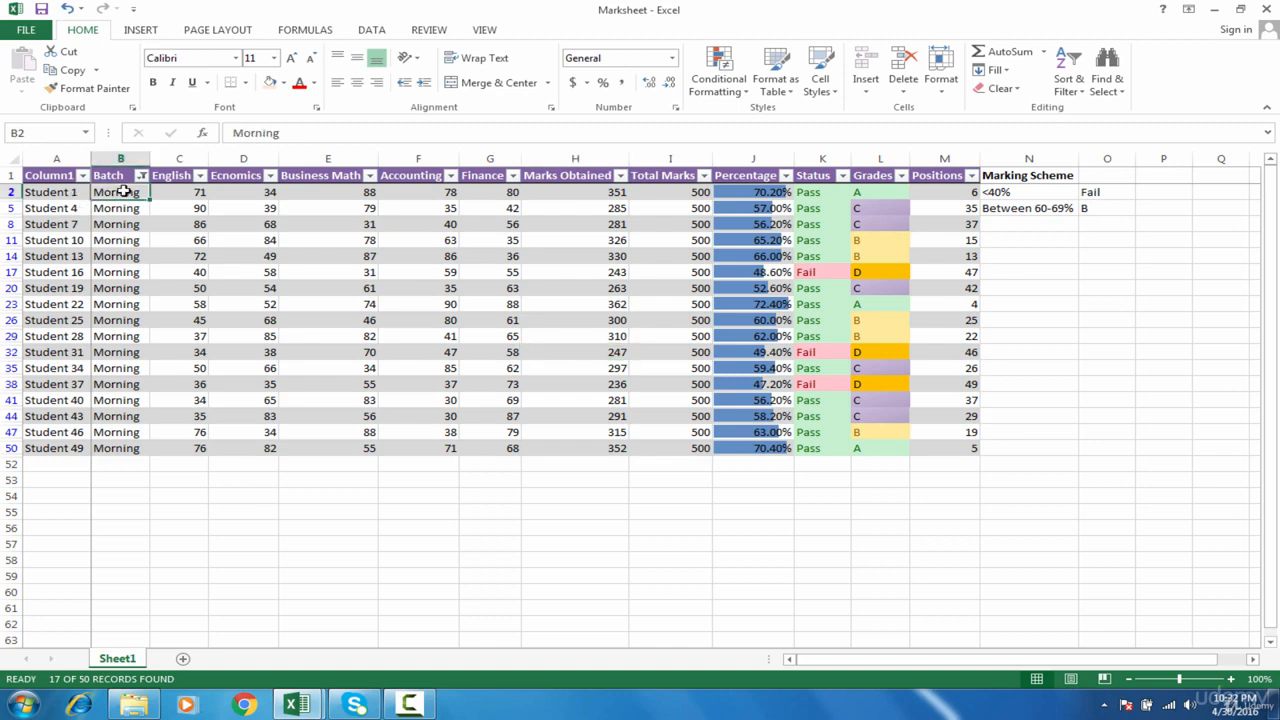
click(218, 245)
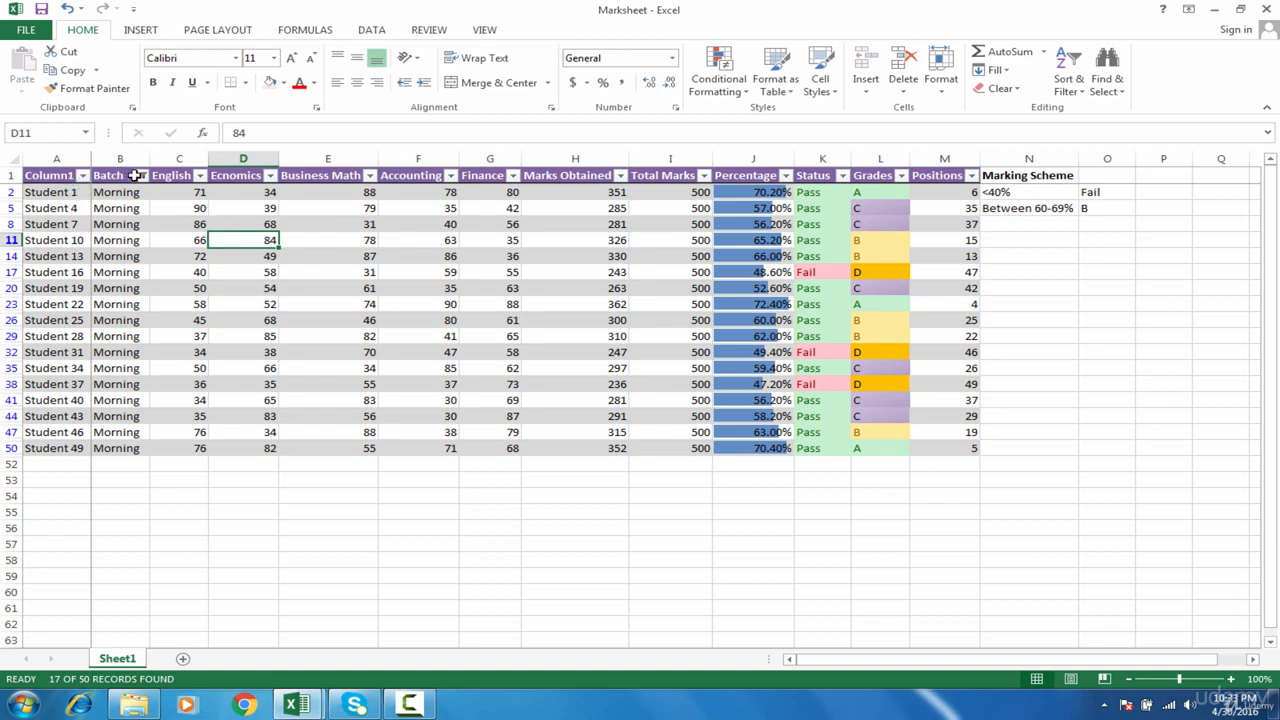
click(182, 177)
click(236, 176)
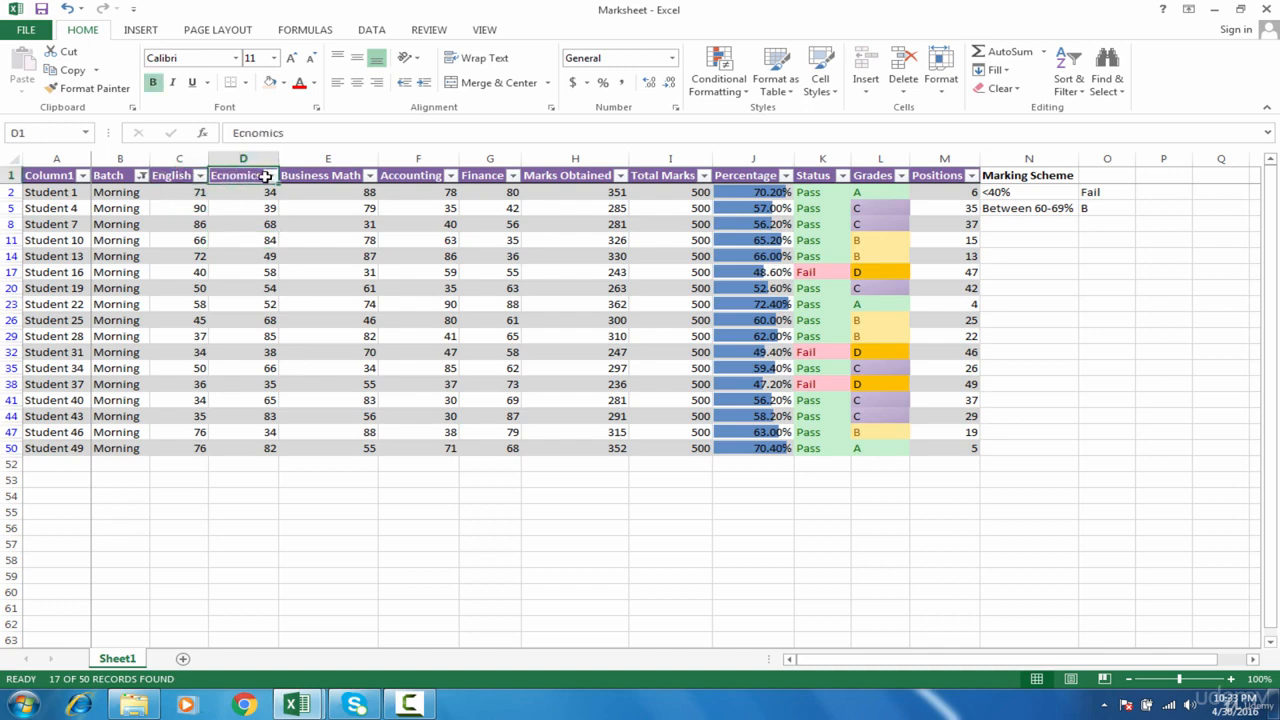
click(311, 176)
click(411, 176)
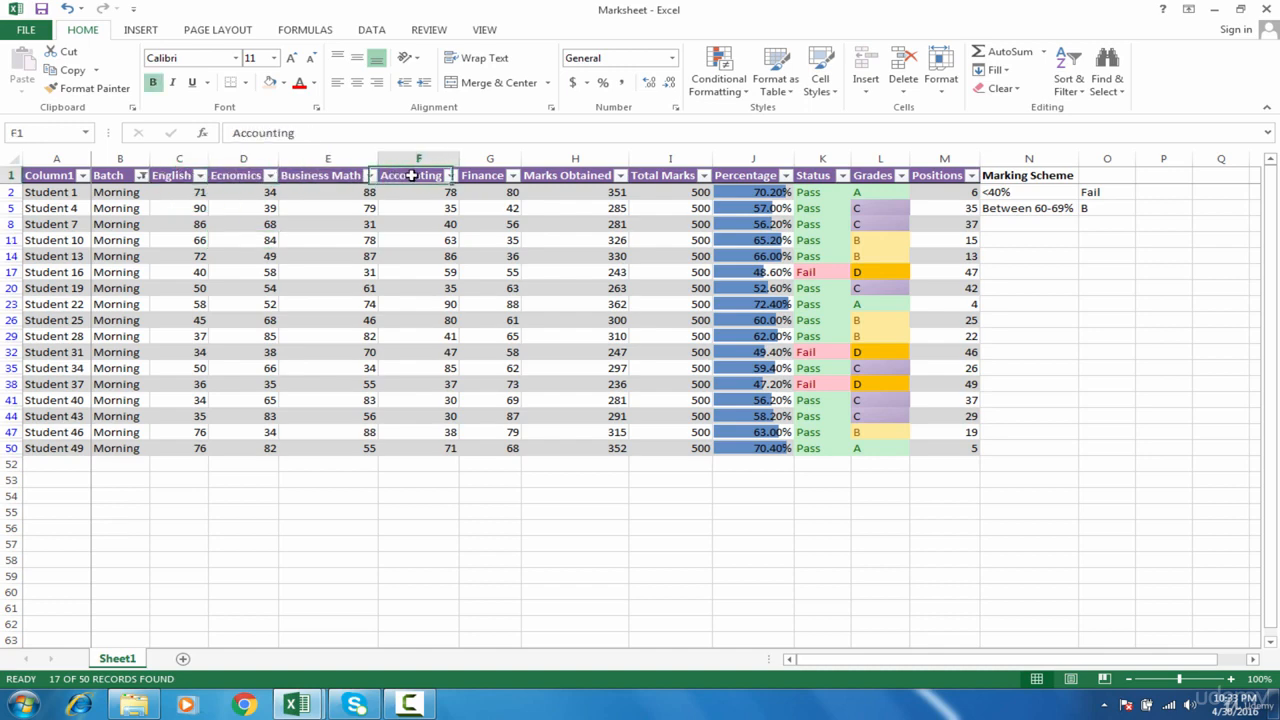
click(487, 176)
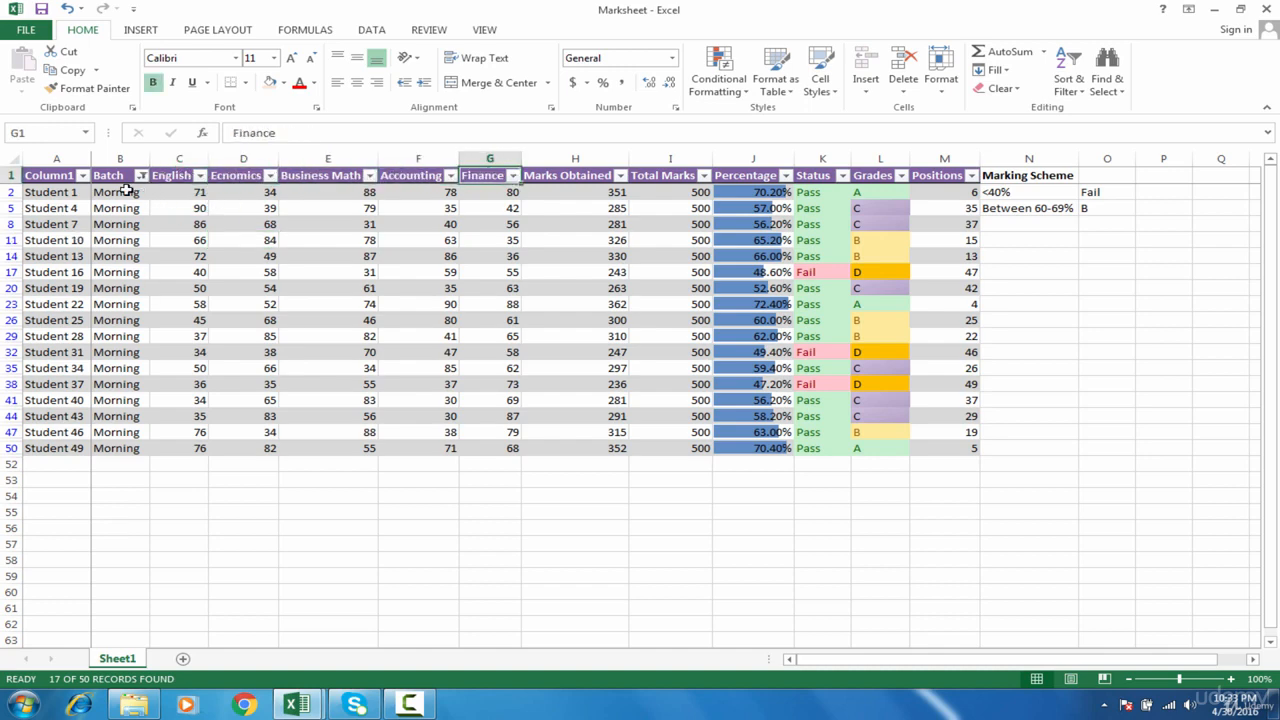
click(369, 177)
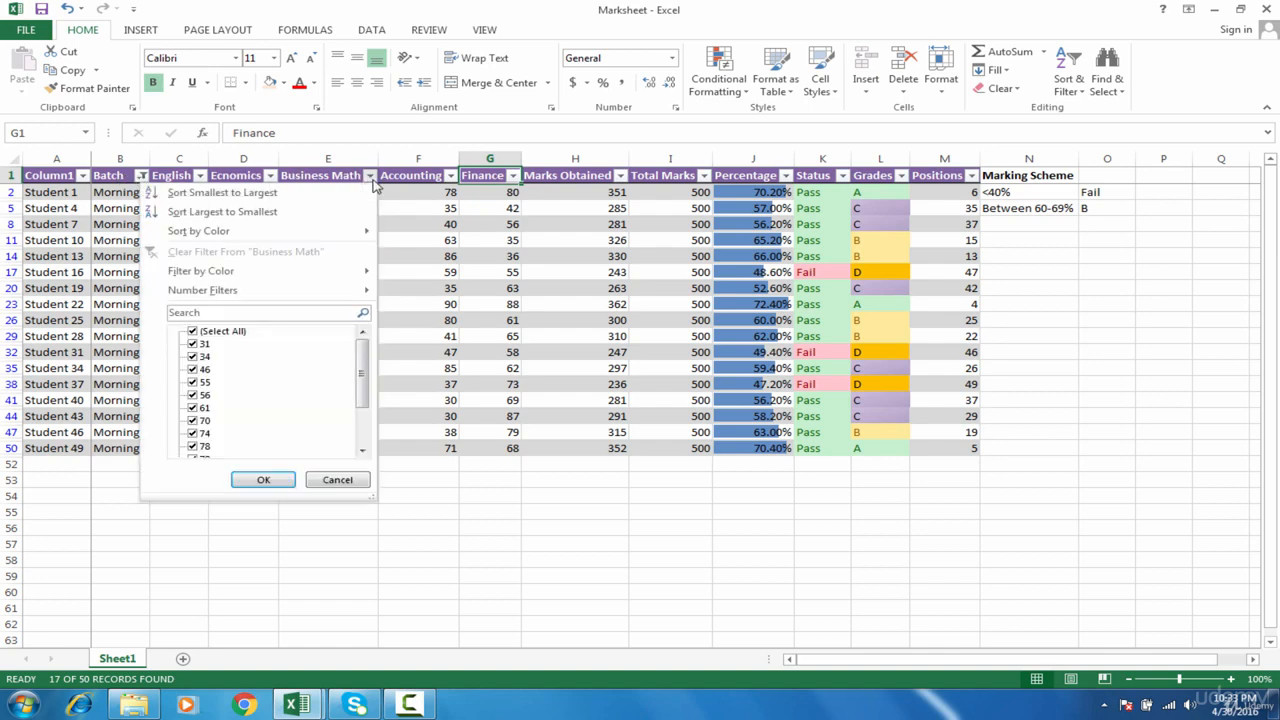
click(192, 331)
click(192, 344)
click(192, 356)
click(192, 395)
click(199, 435)
click(195, 447)
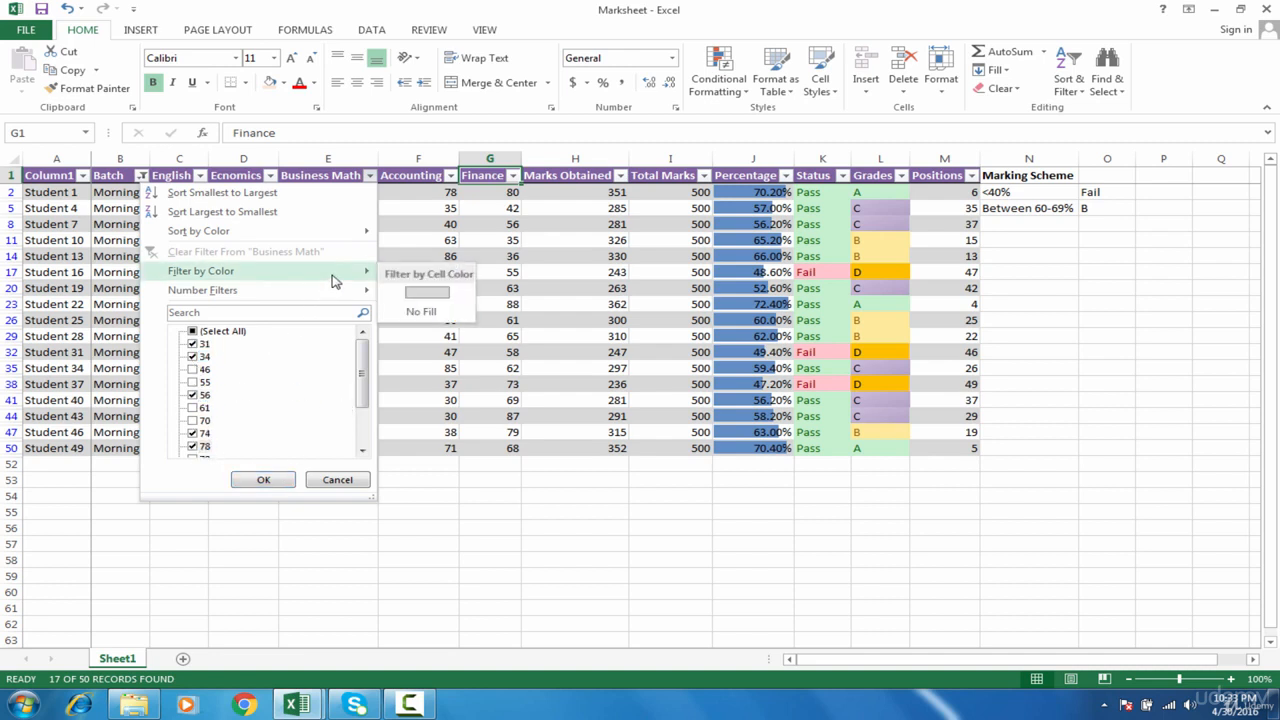
Step: Filter the Business Math column by the grey cell color
click(278, 477)
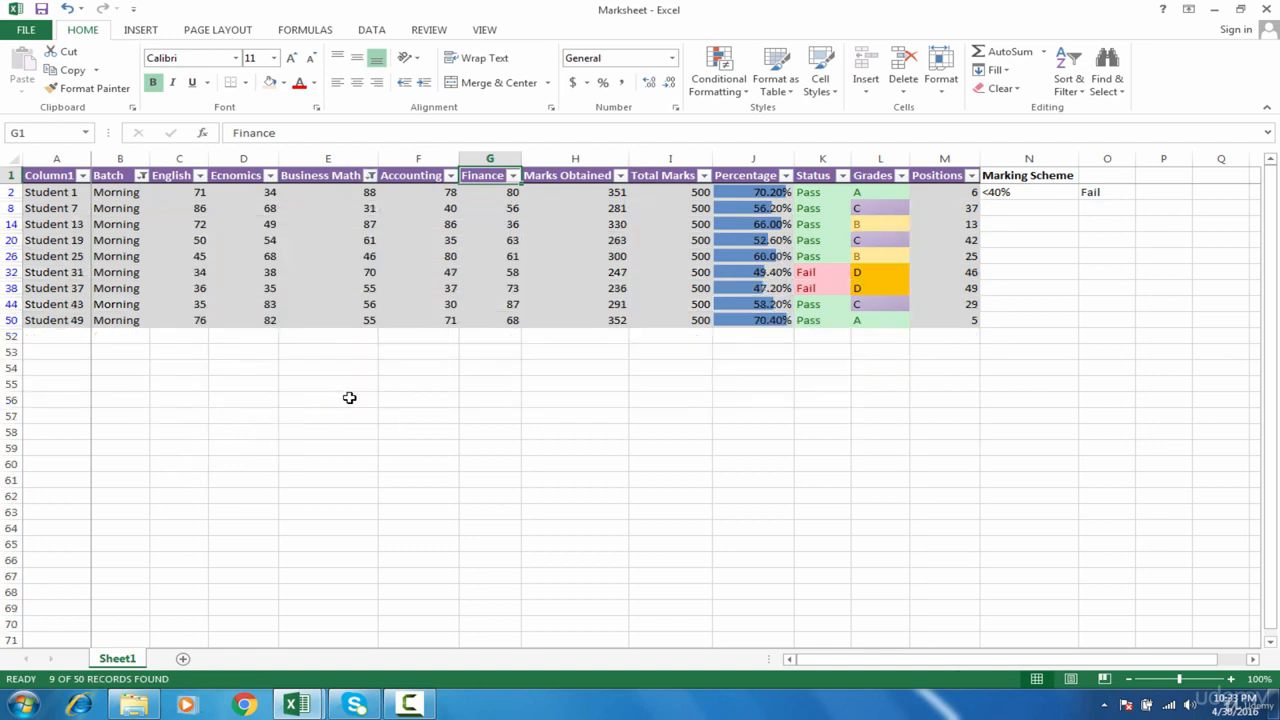
click(485, 222)
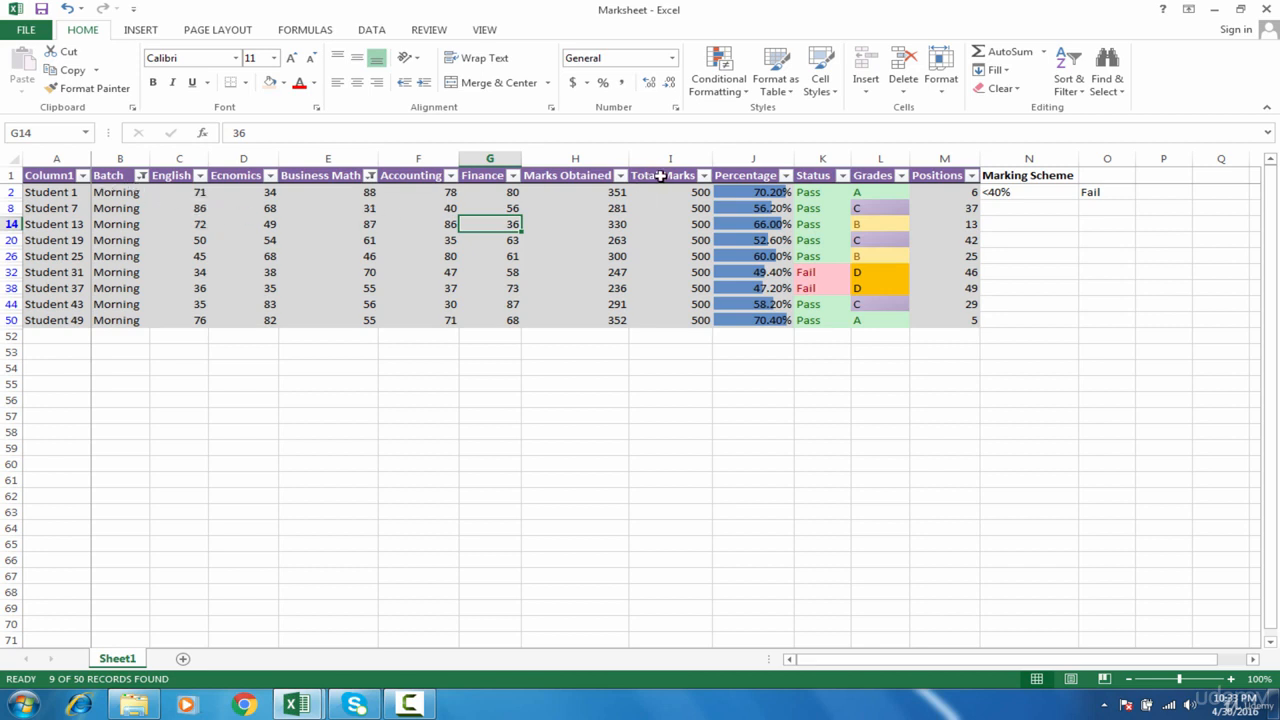
Step: Filter the Status column to show only Pass
click(845, 178)
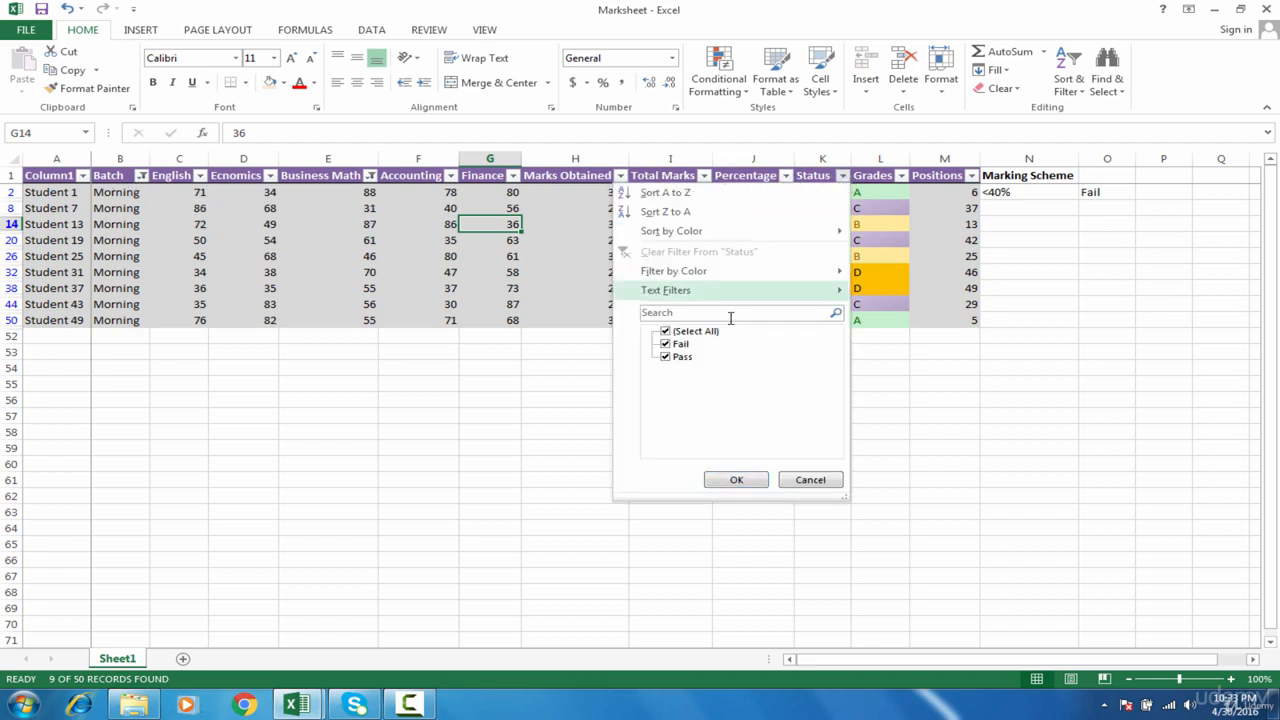
click(665, 331)
click(665, 356)
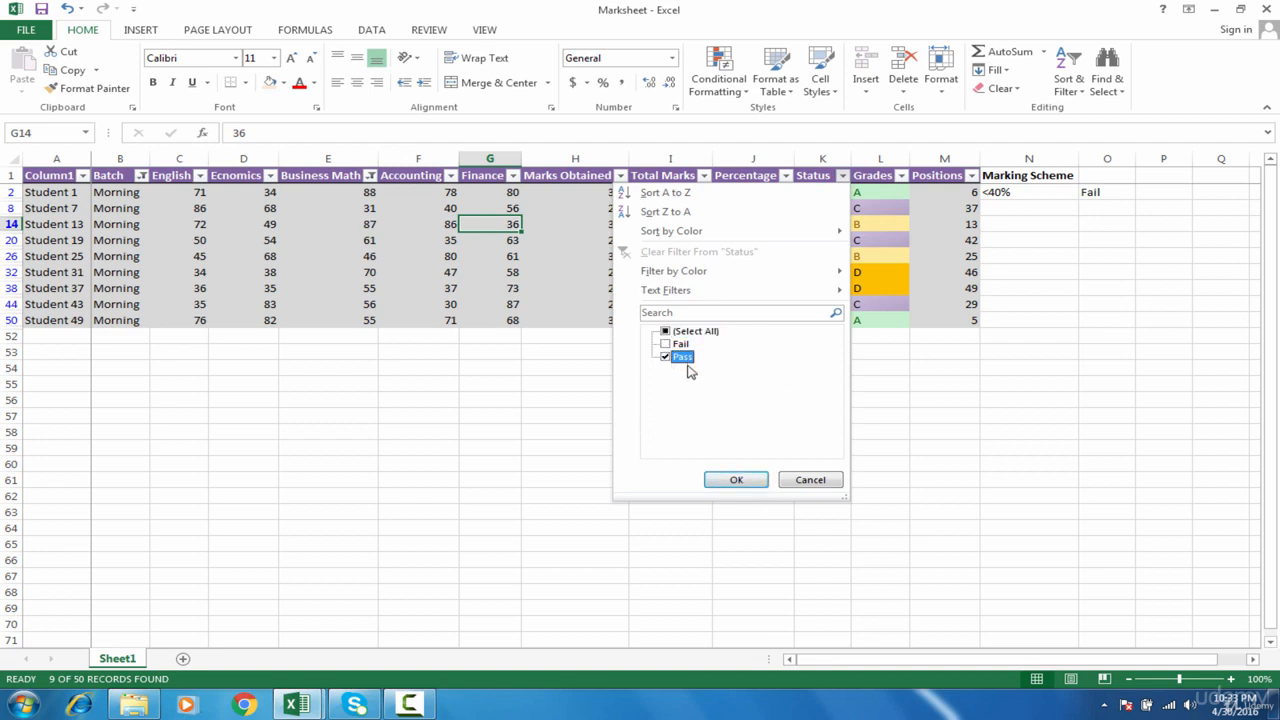
click(755, 482)
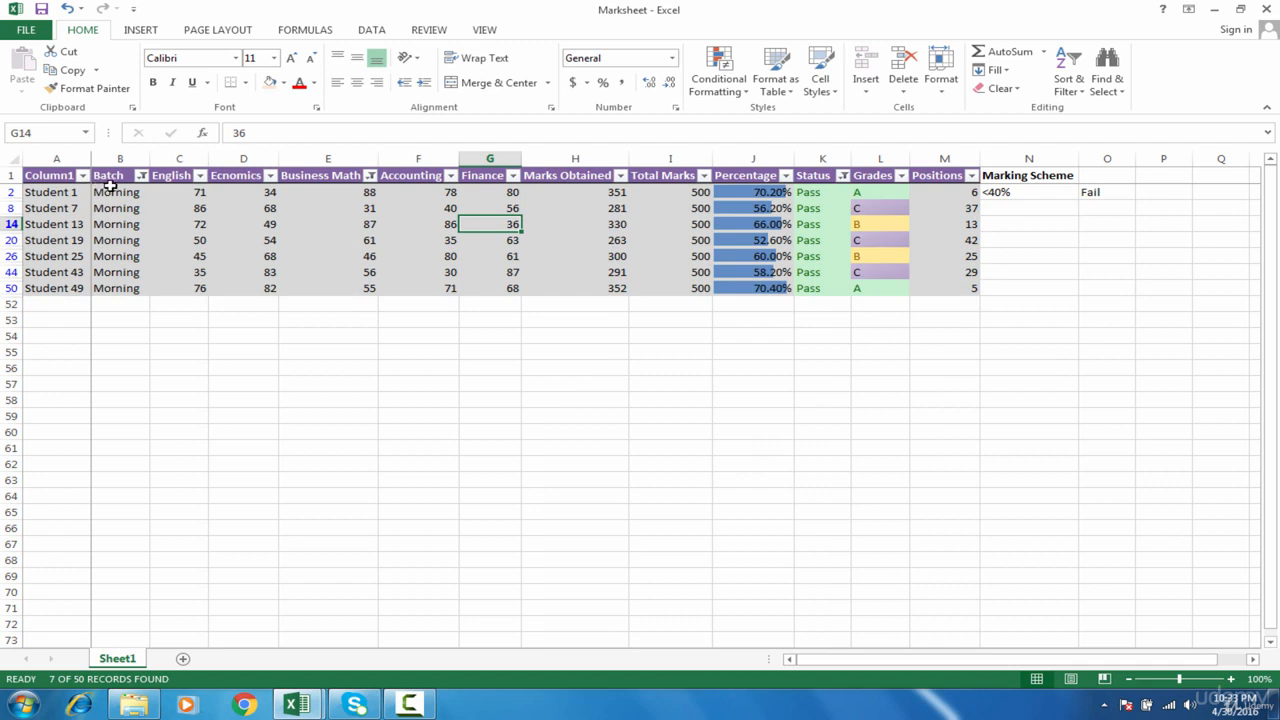
Step: Clear all column filters from the marksheet at once
click(1072, 92)
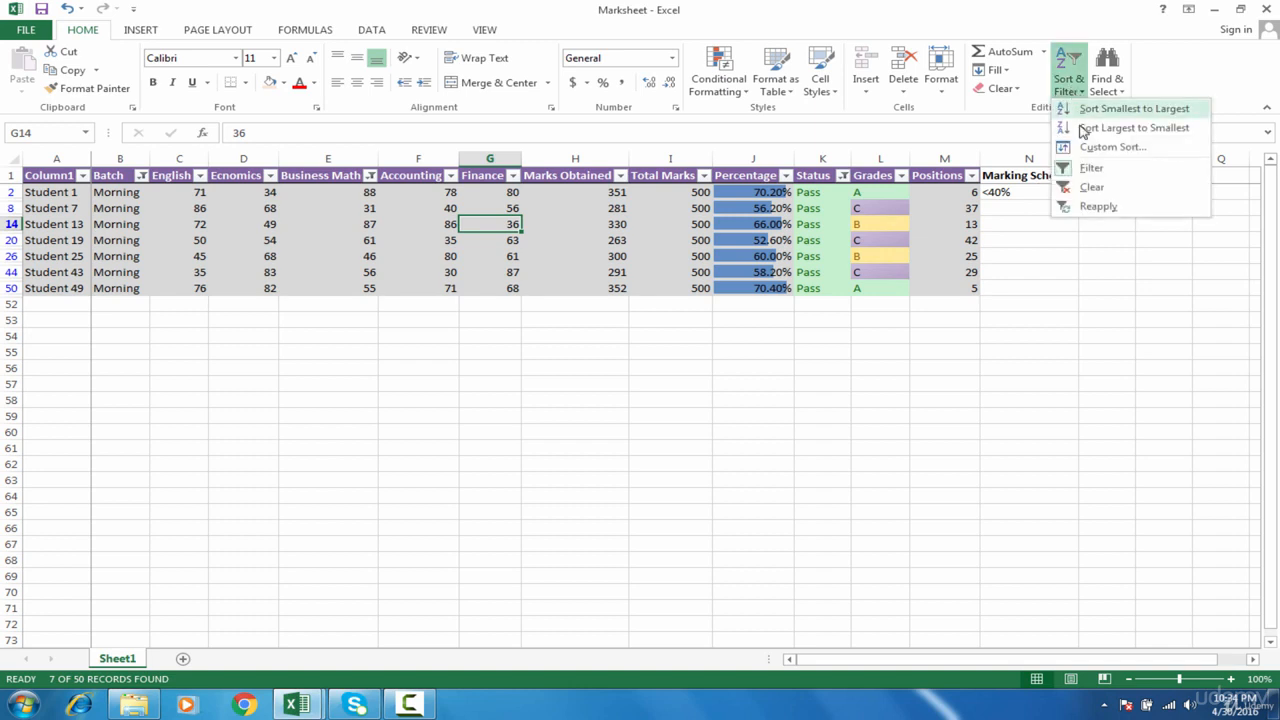
click(1092, 188)
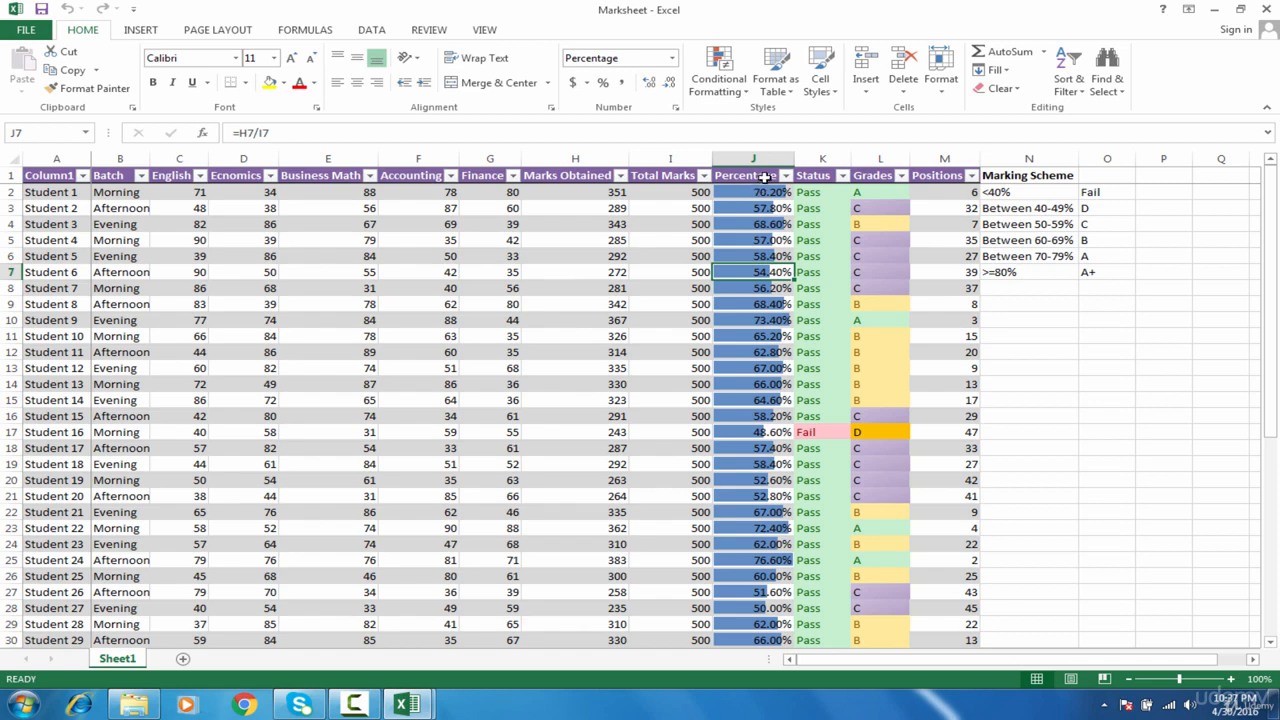
Step: Filter the Percentage column to its top 5 items with the Top 10 number filter
click(762, 178)
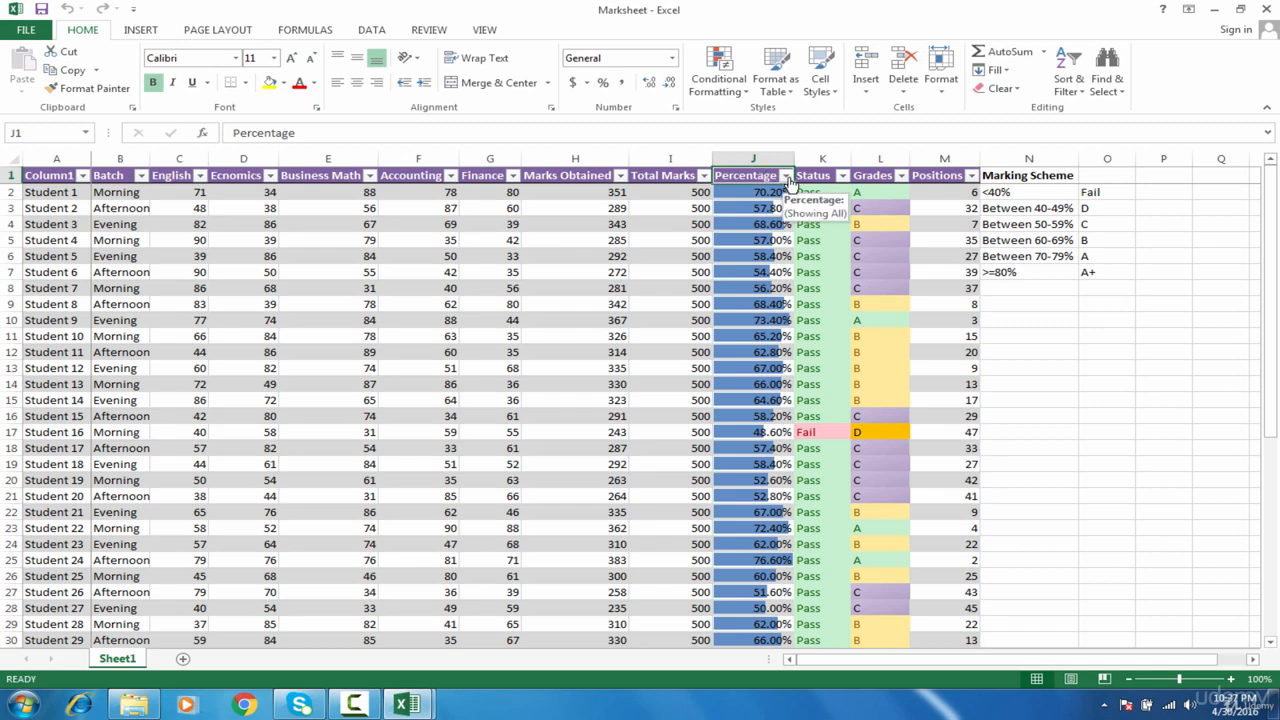
click(787, 176)
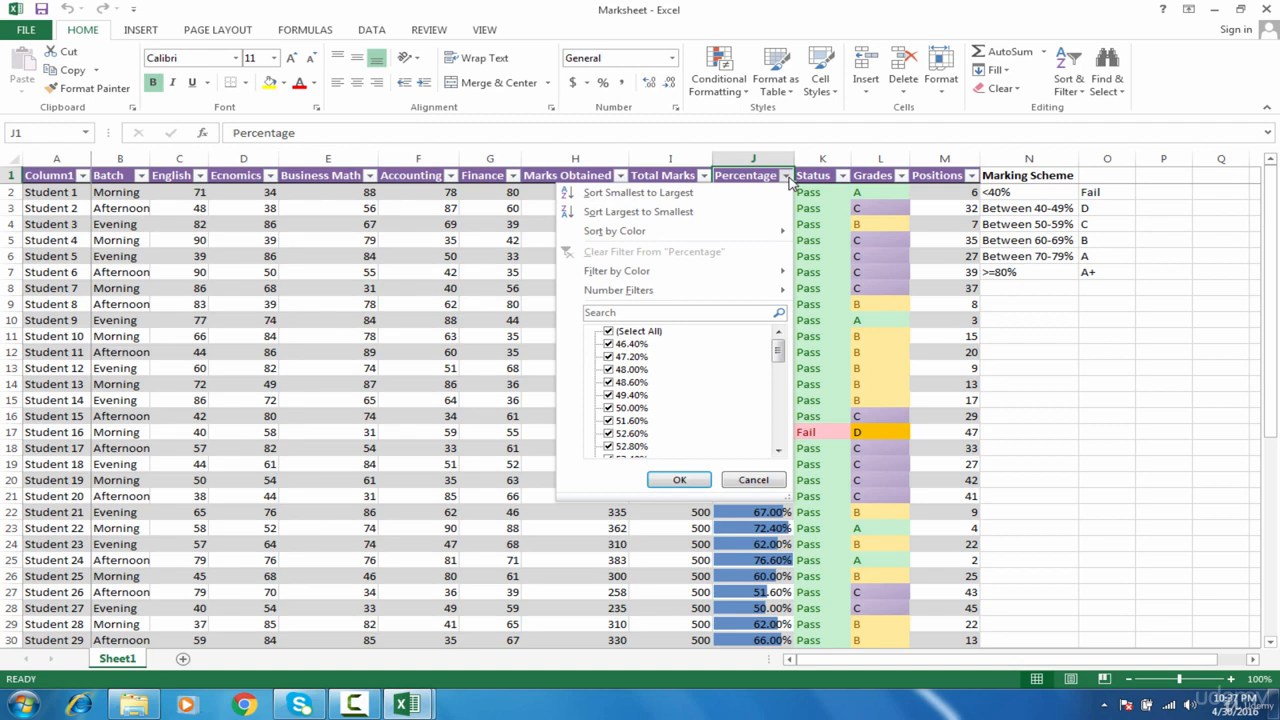
mouse_move(757, 290)
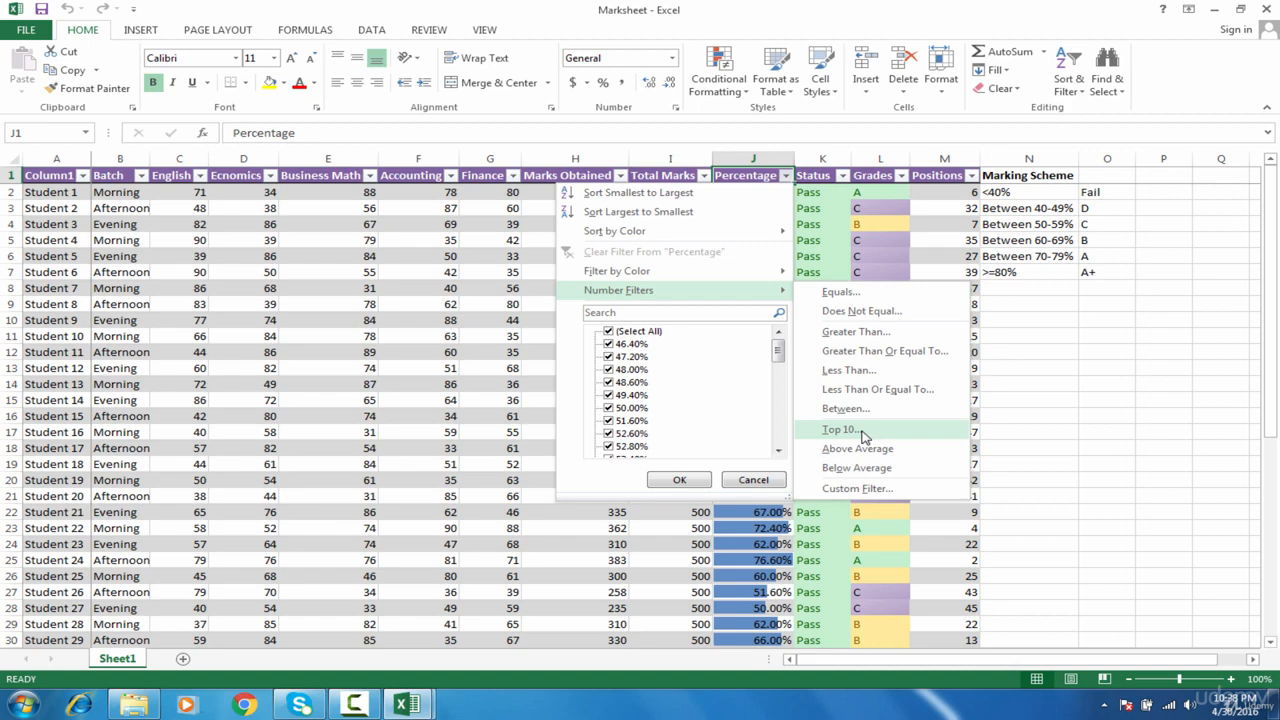
click(840, 429)
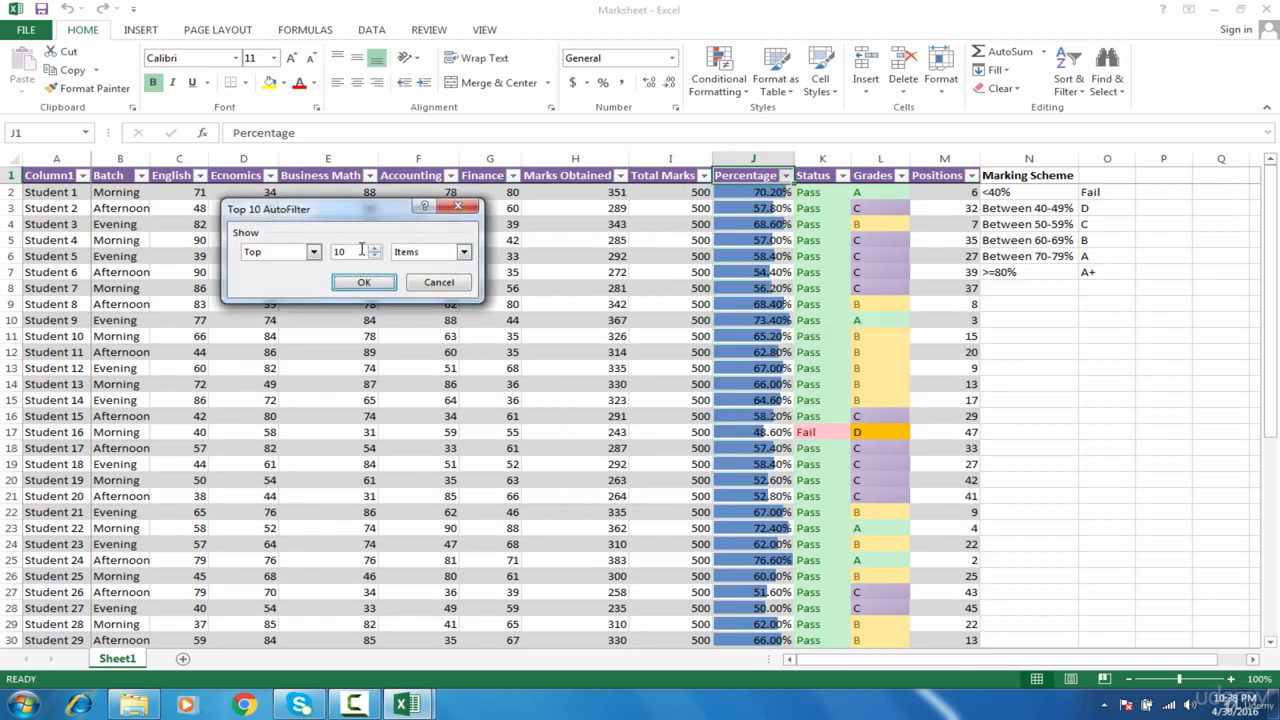
drag(362, 250, 314, 247)
text(5)
click(366, 283)
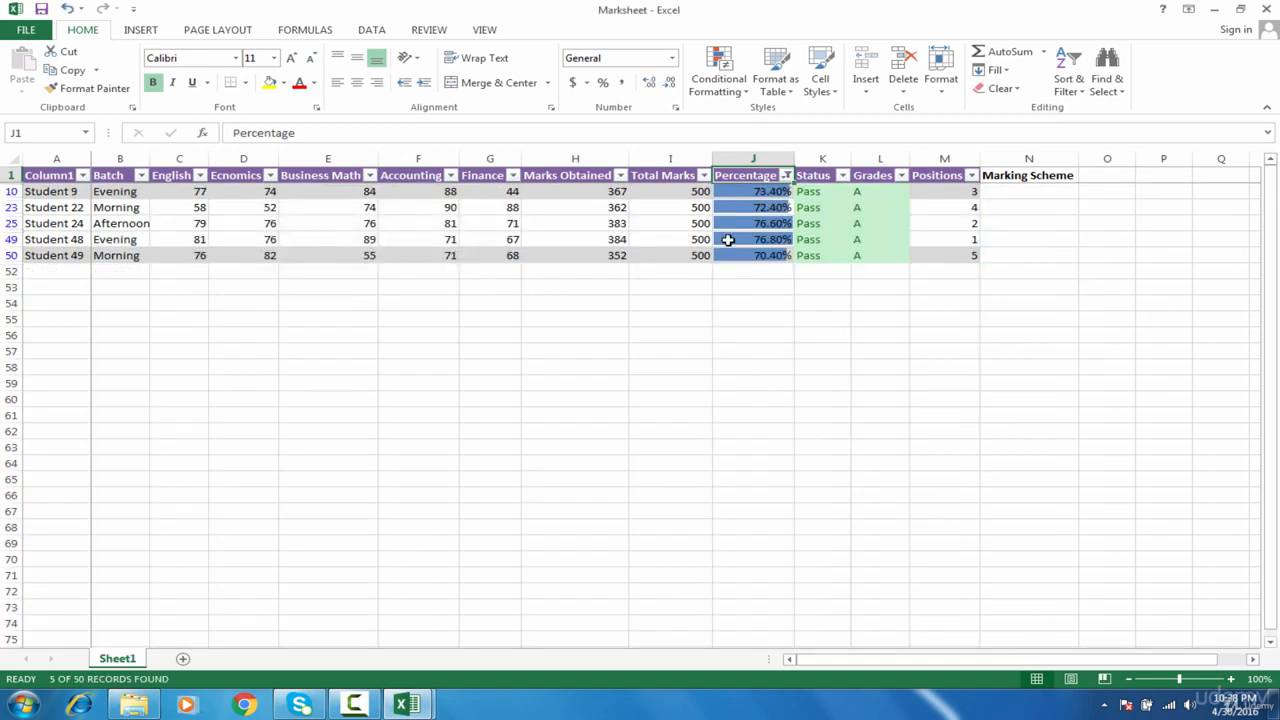
drag(727, 196, 733, 261)
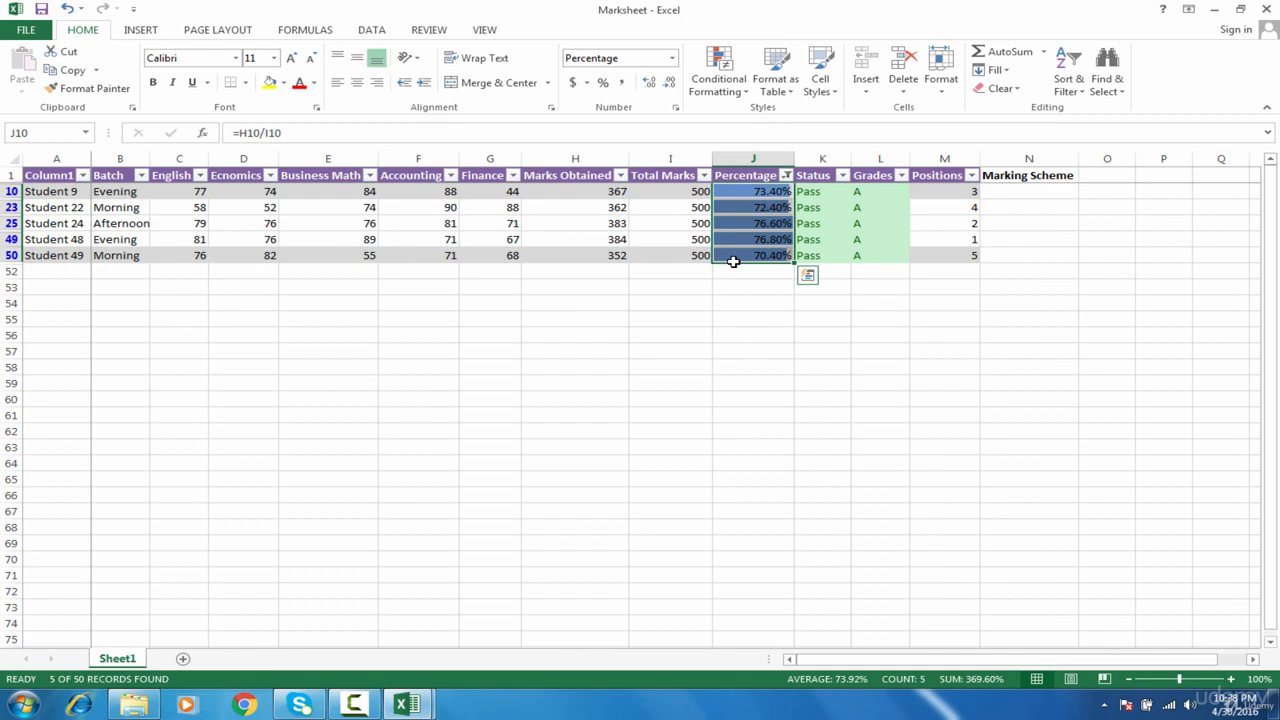
click(766, 240)
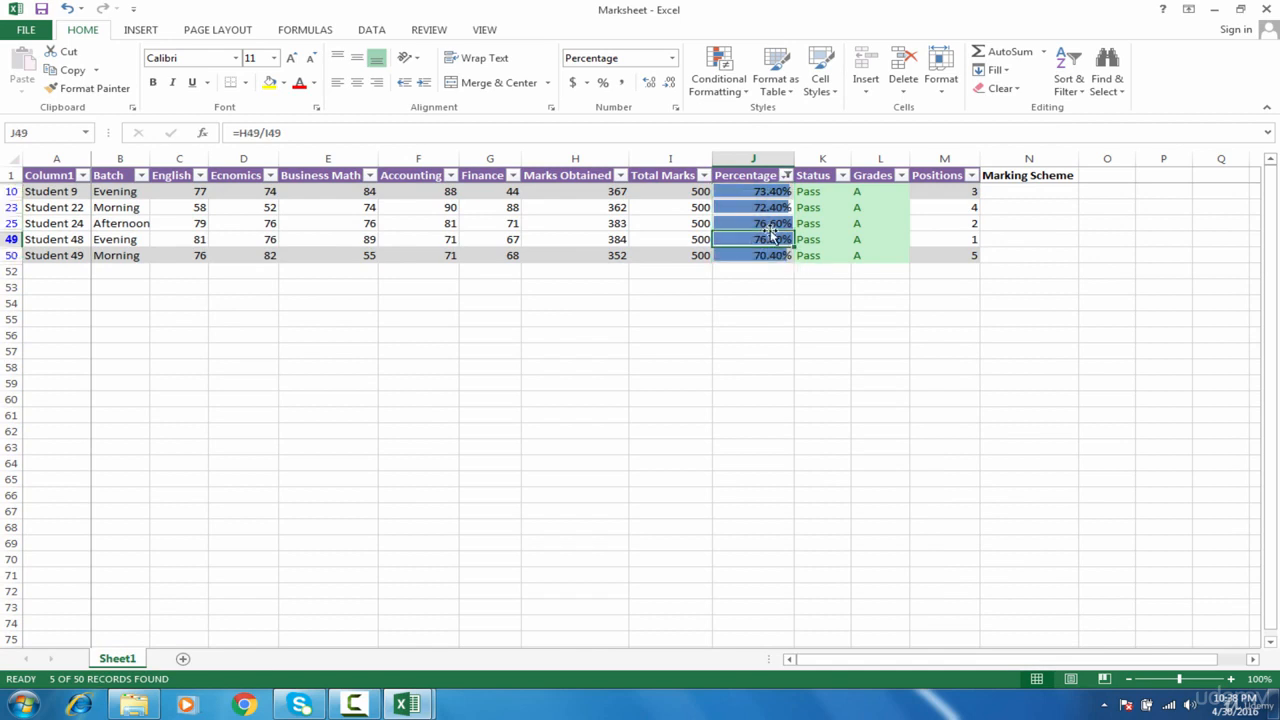
click(771, 226)
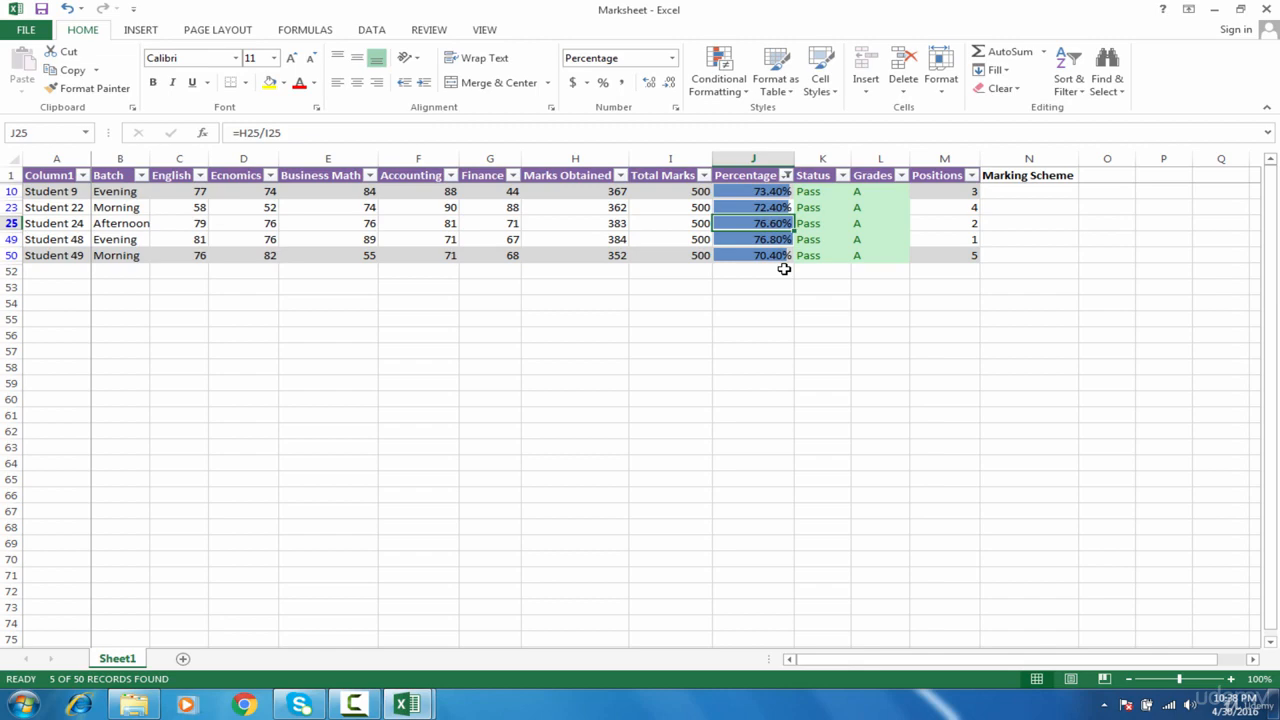
Step: Replace the Percentage column's top-items filter with a Between number filter from 70% to 85%
click(786, 175)
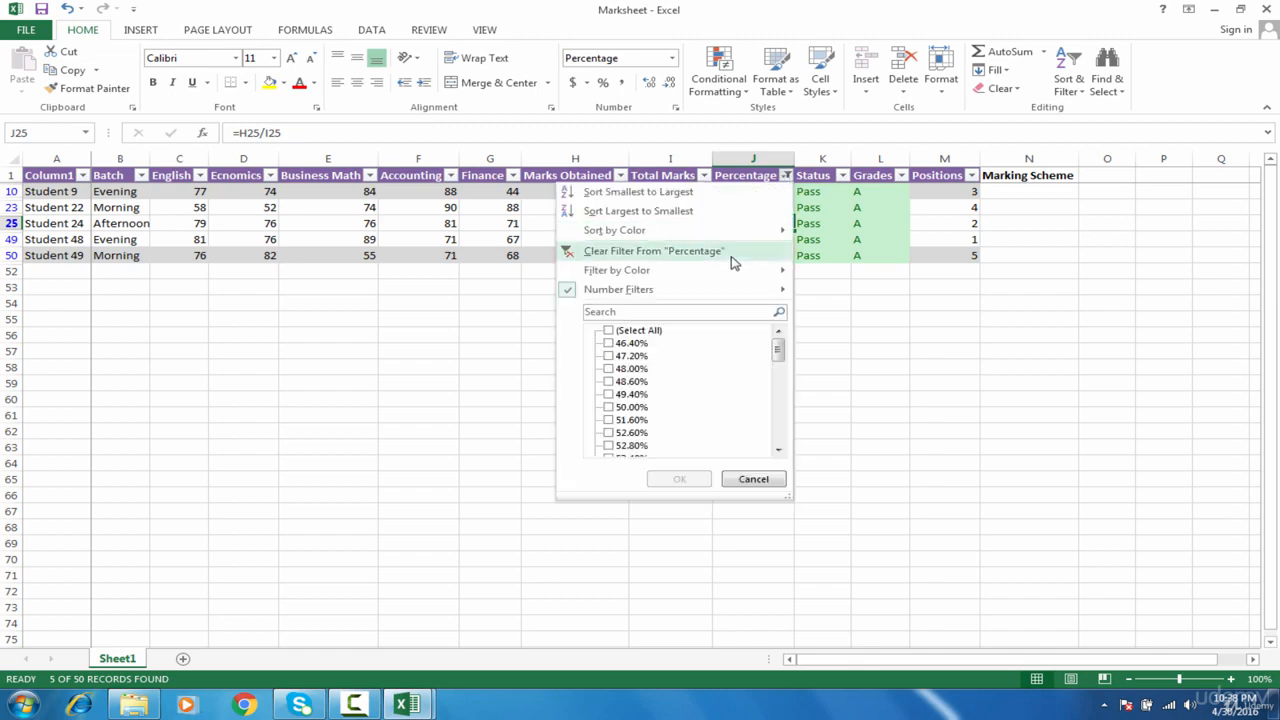
click(731, 255)
click(786, 175)
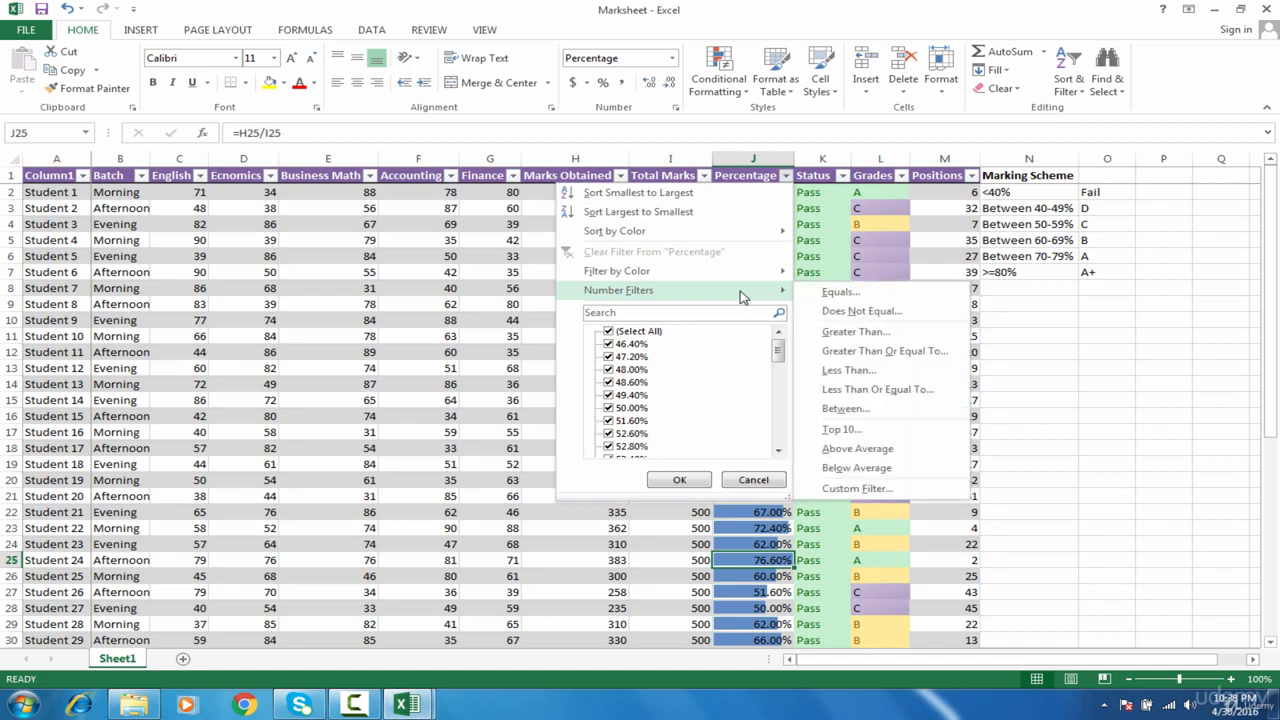
click(836, 410)
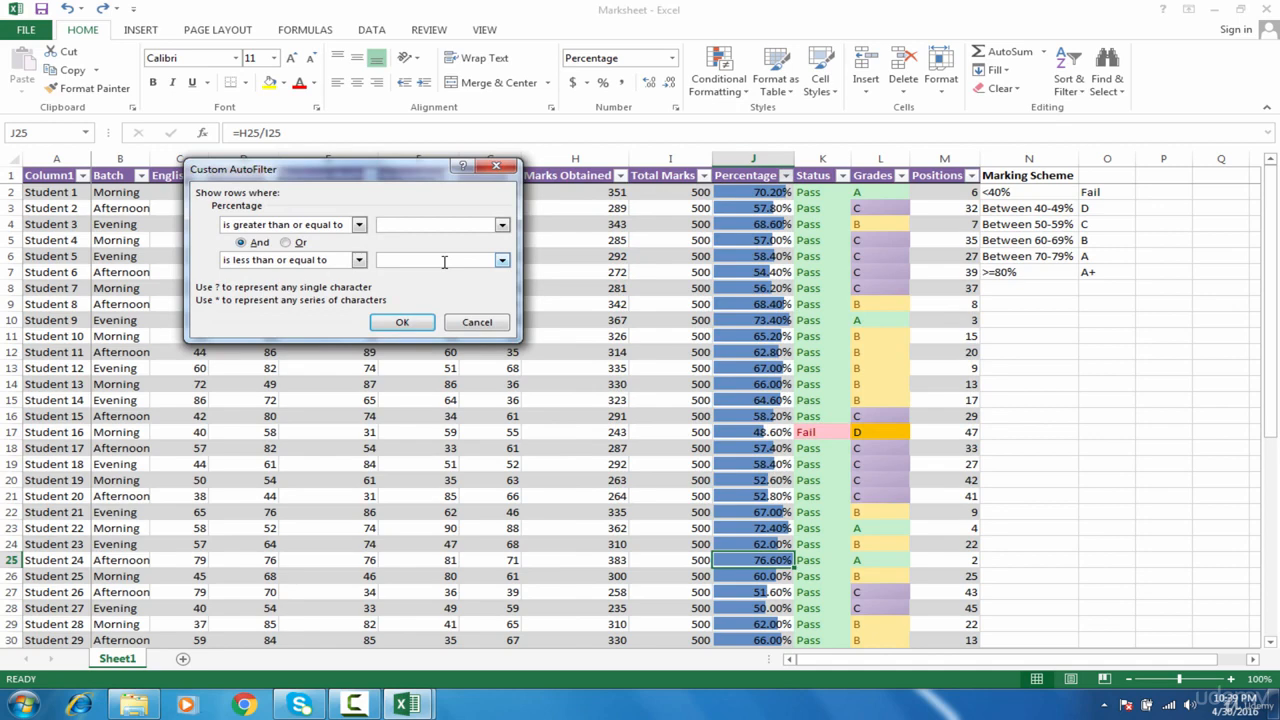
text(70)
text(%)
text(85)
text(%)
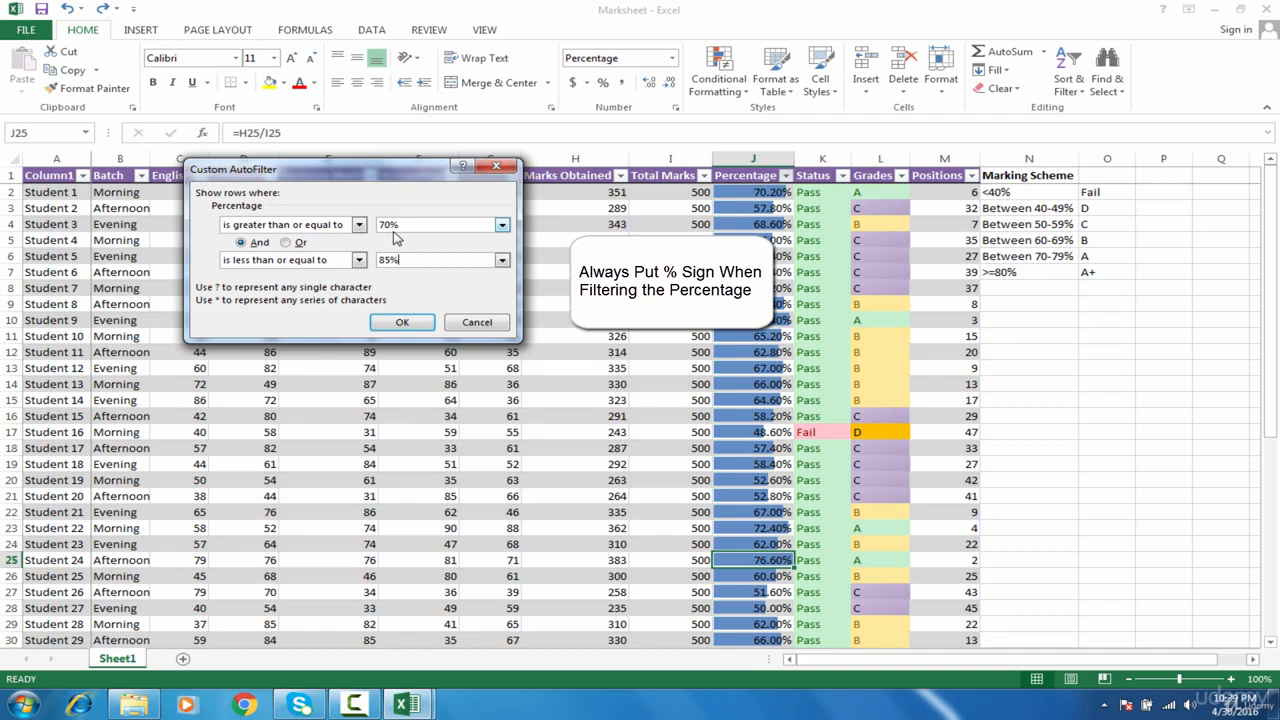
click(405, 321)
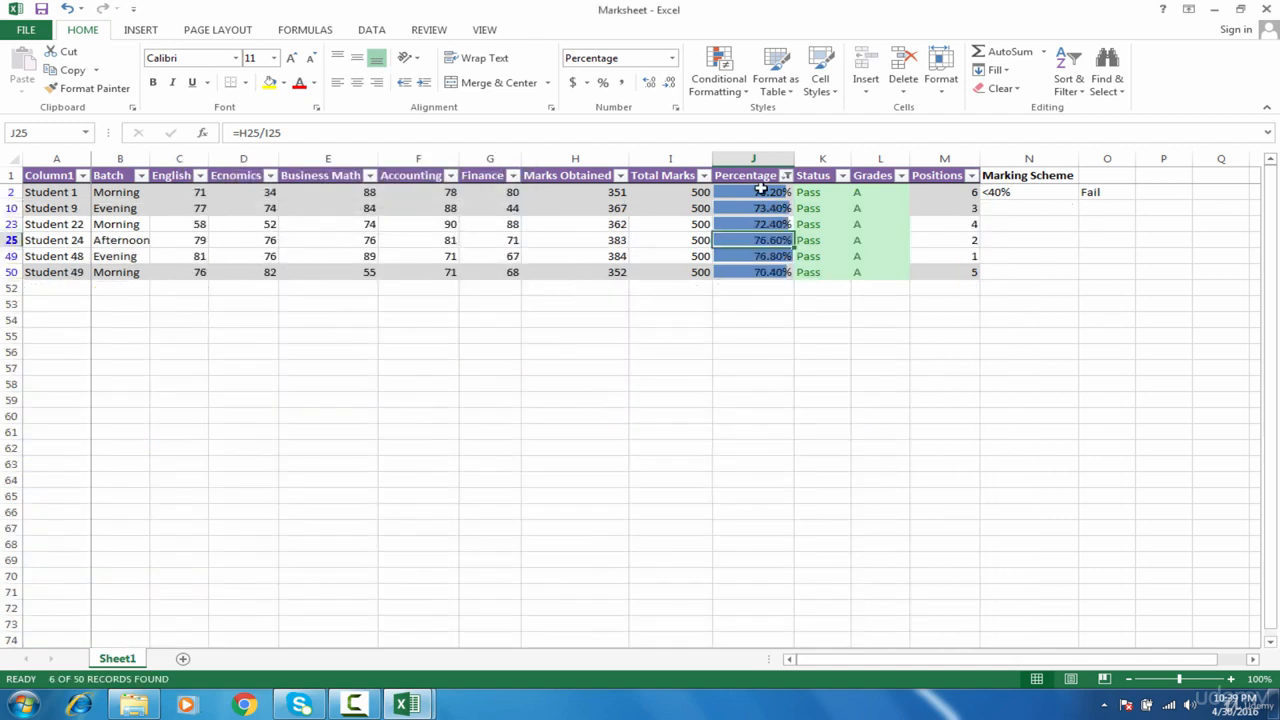
drag(761, 191, 761, 272)
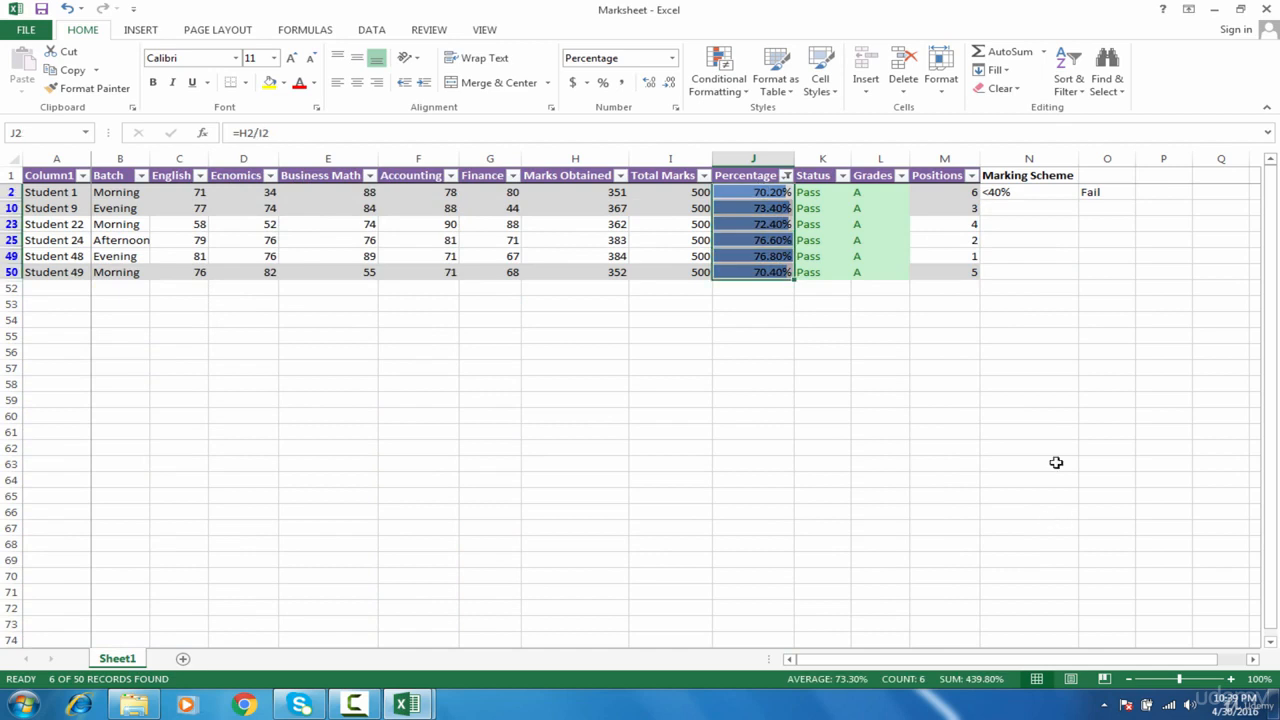
Step: Clear the active filtering so the marksheet lists every student again
click(1068, 82)
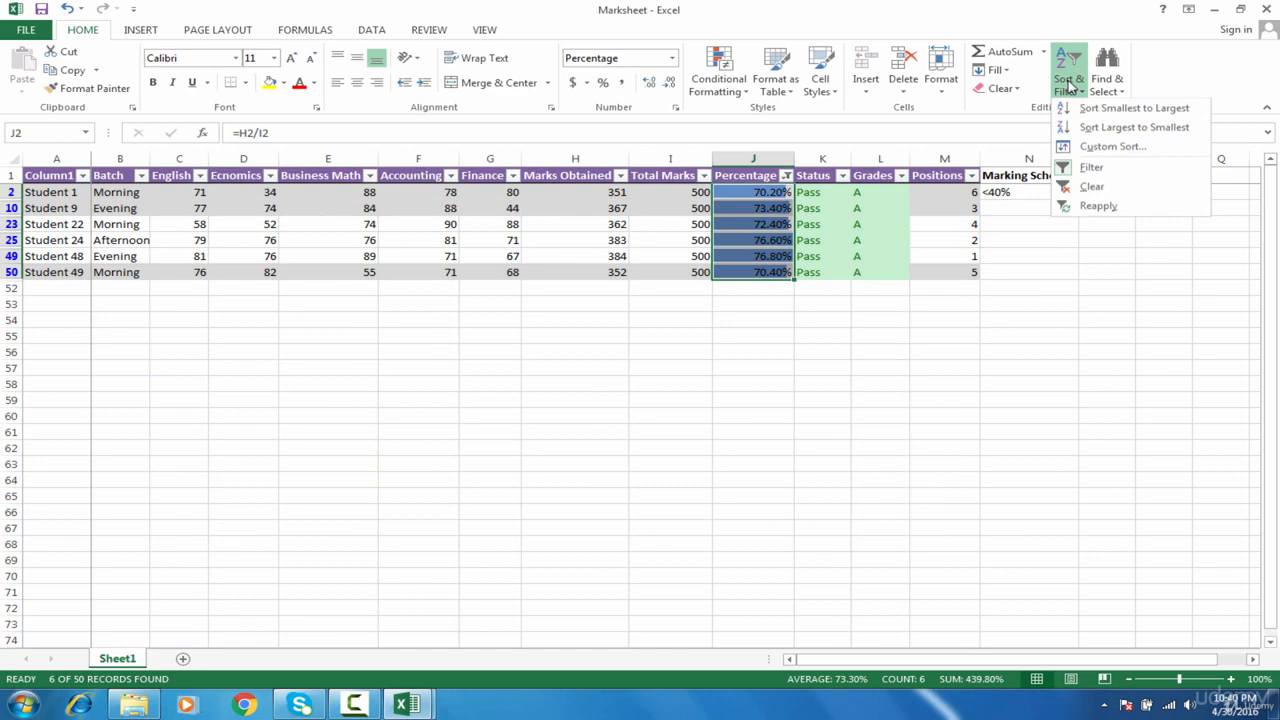
click(1090, 187)
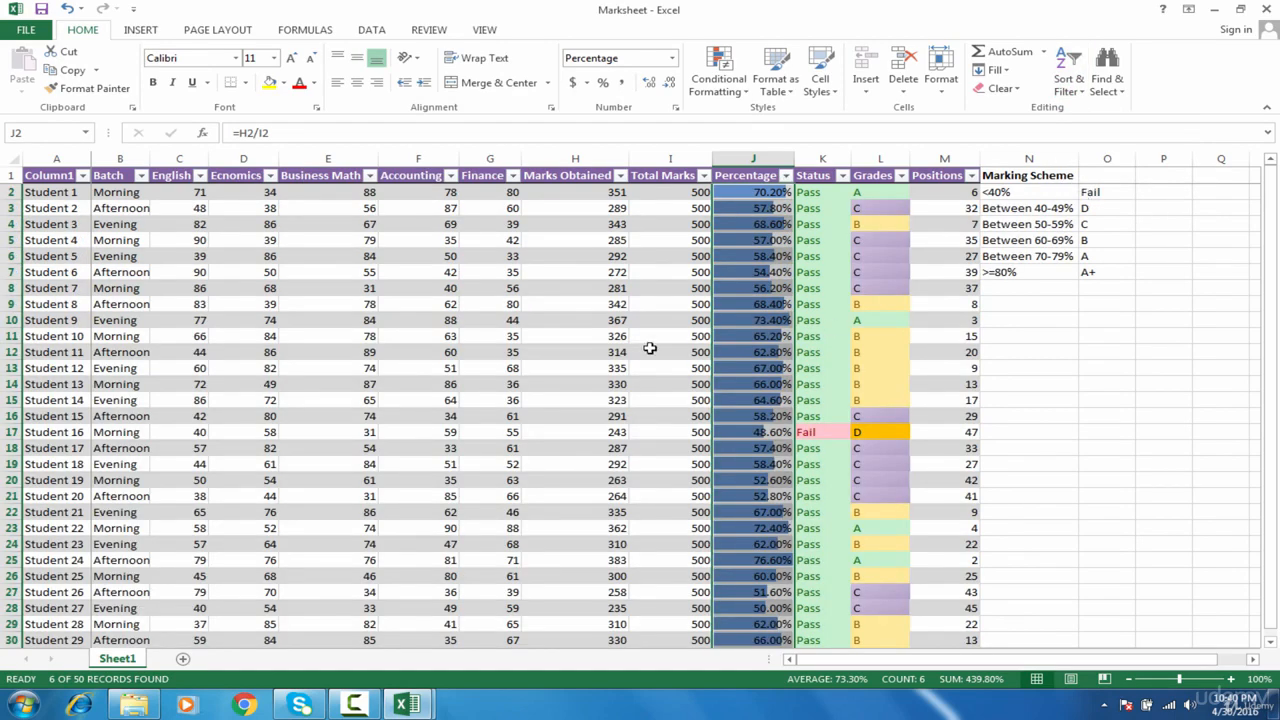